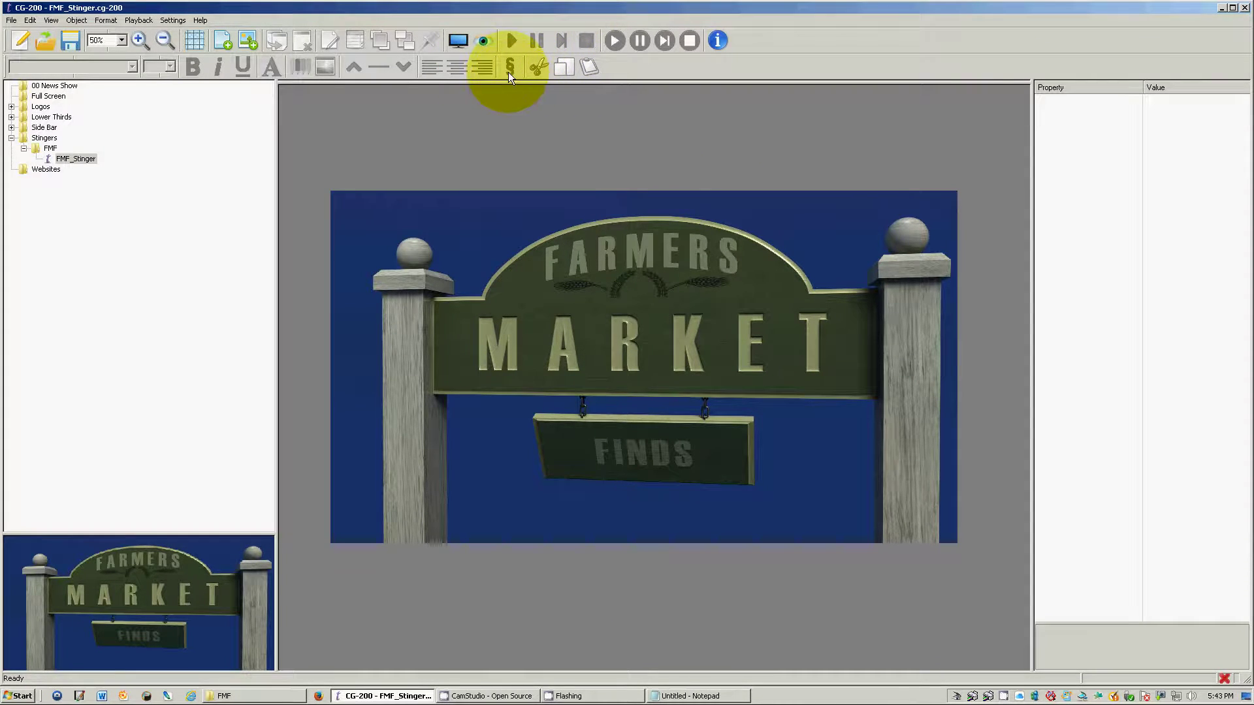
- Play the FMF_Stinger animation in the live preview, then bring up the File menu
click(484, 41)
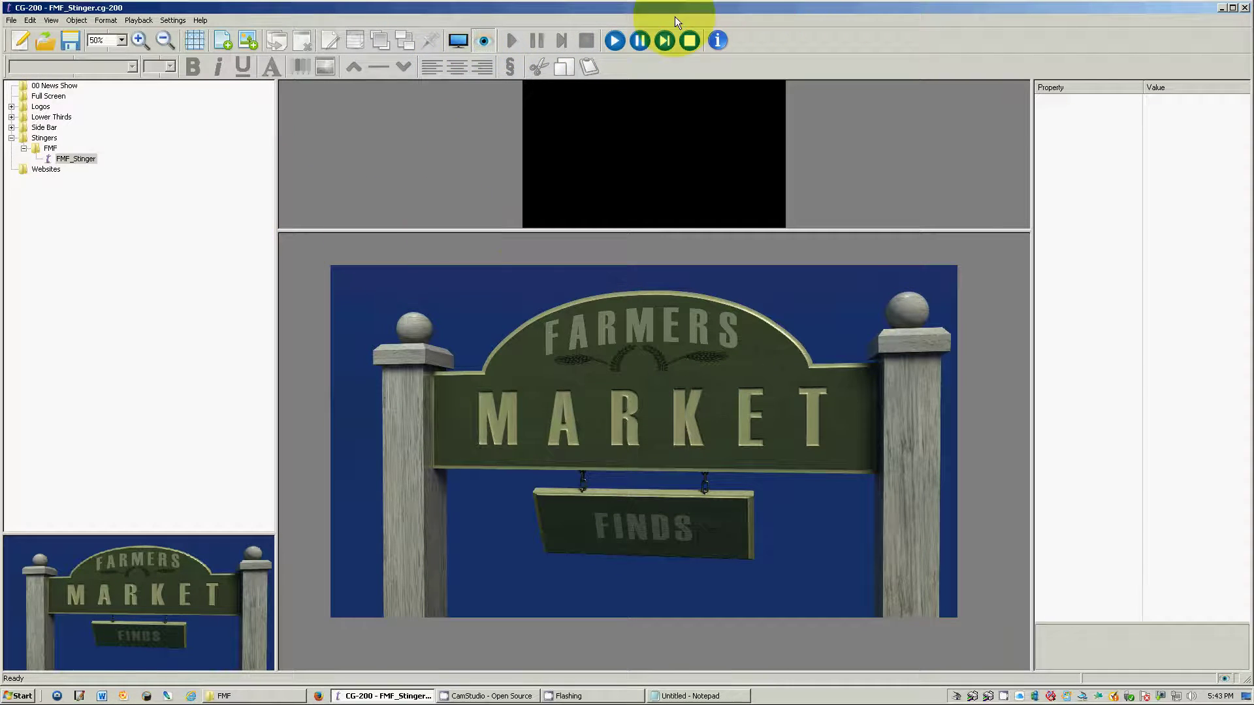
click(615, 41)
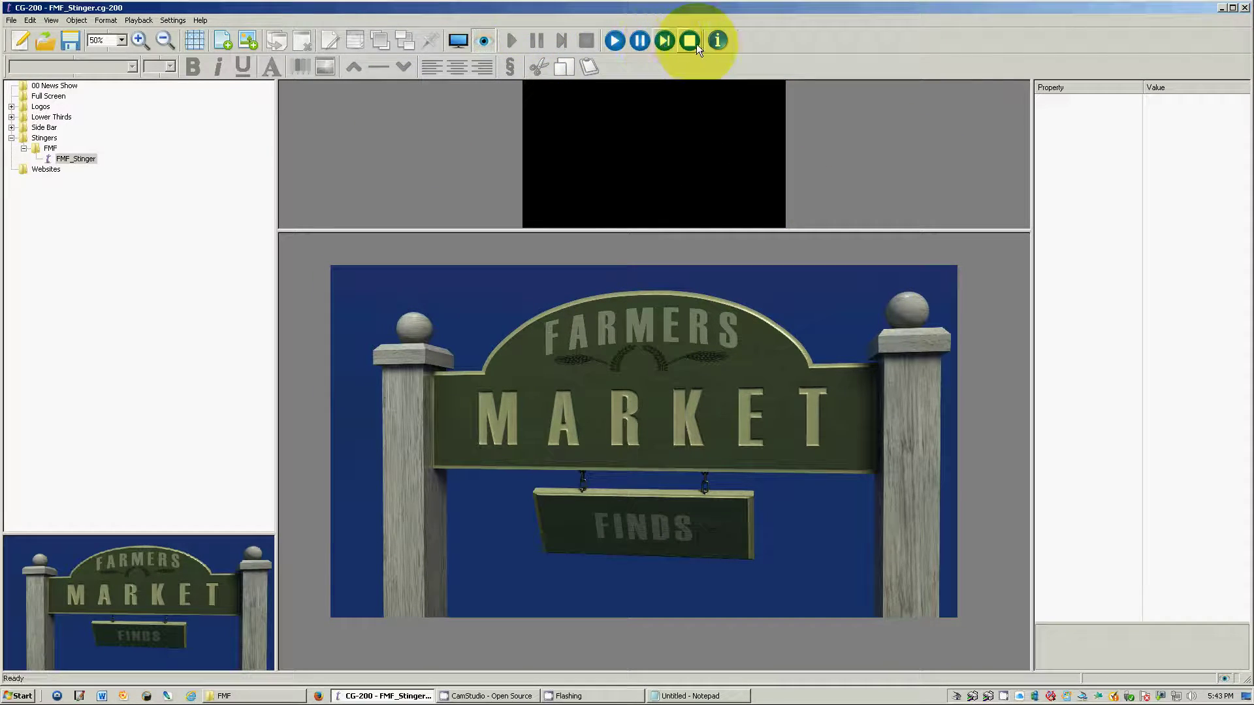
click(12, 20)
- Create a new empty project, hide the preview, and check the canvas's Add picture/animation option
click(19, 34)
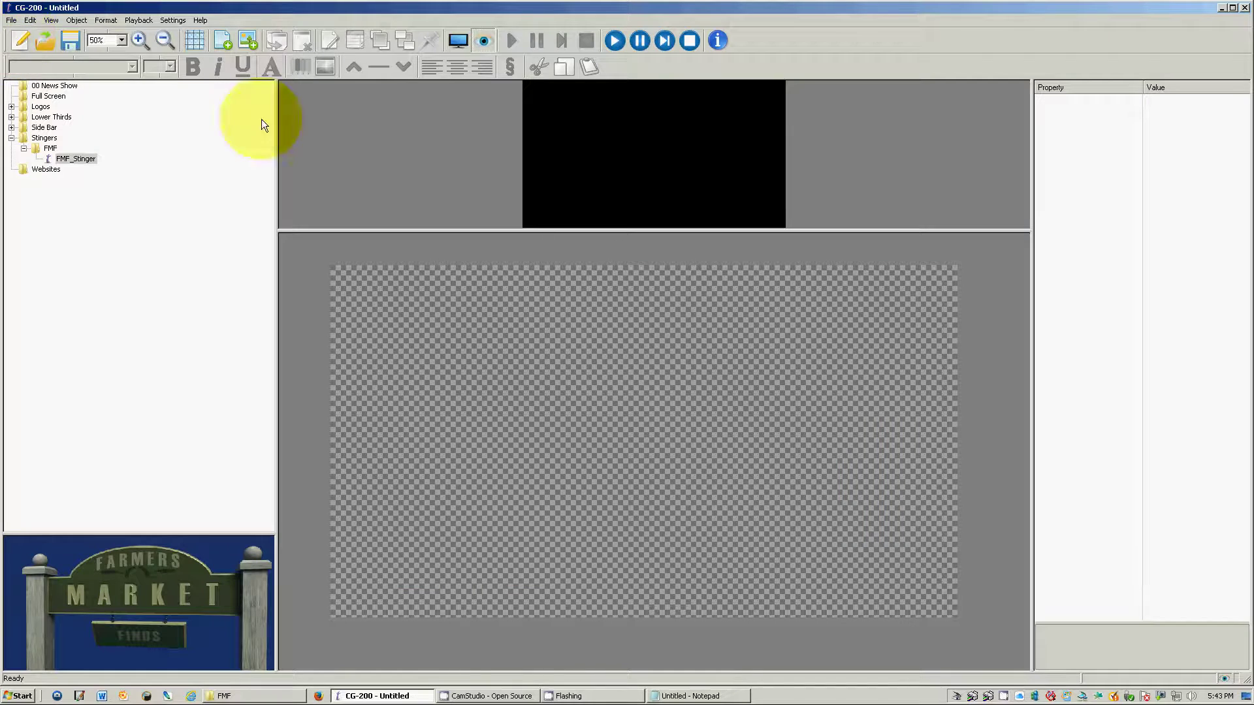
click(483, 40)
right_click(539, 280)
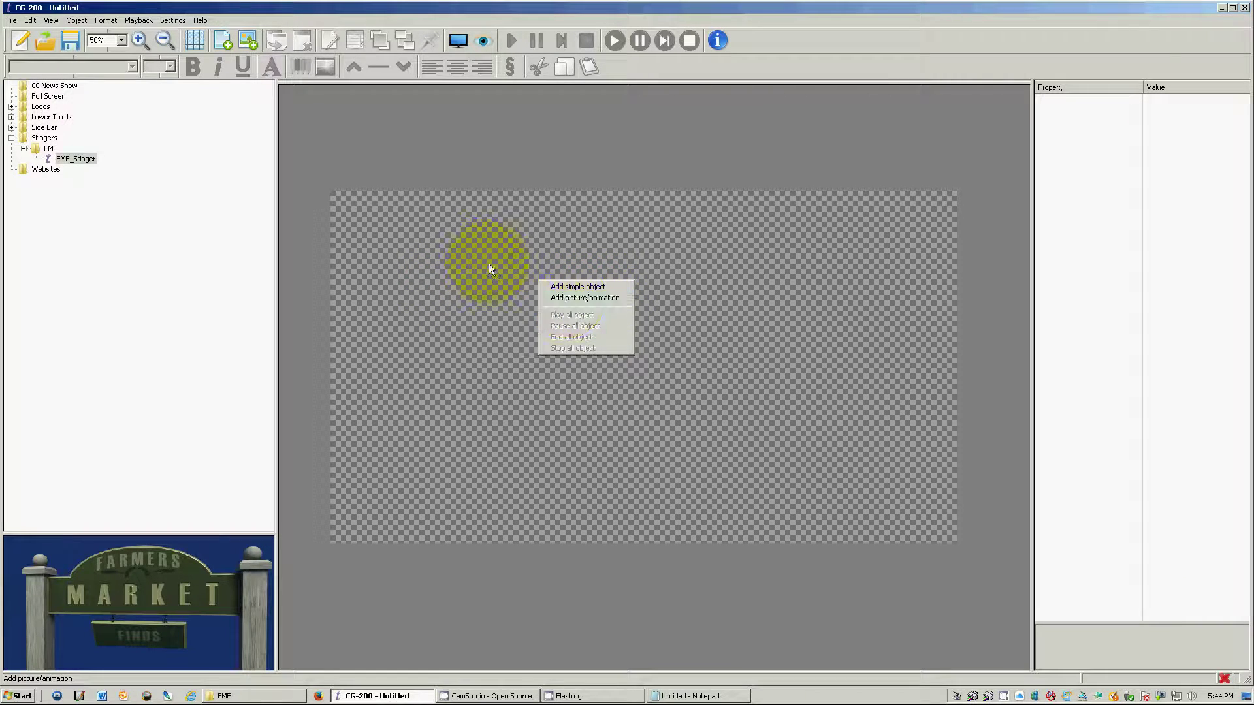
click(481, 238)
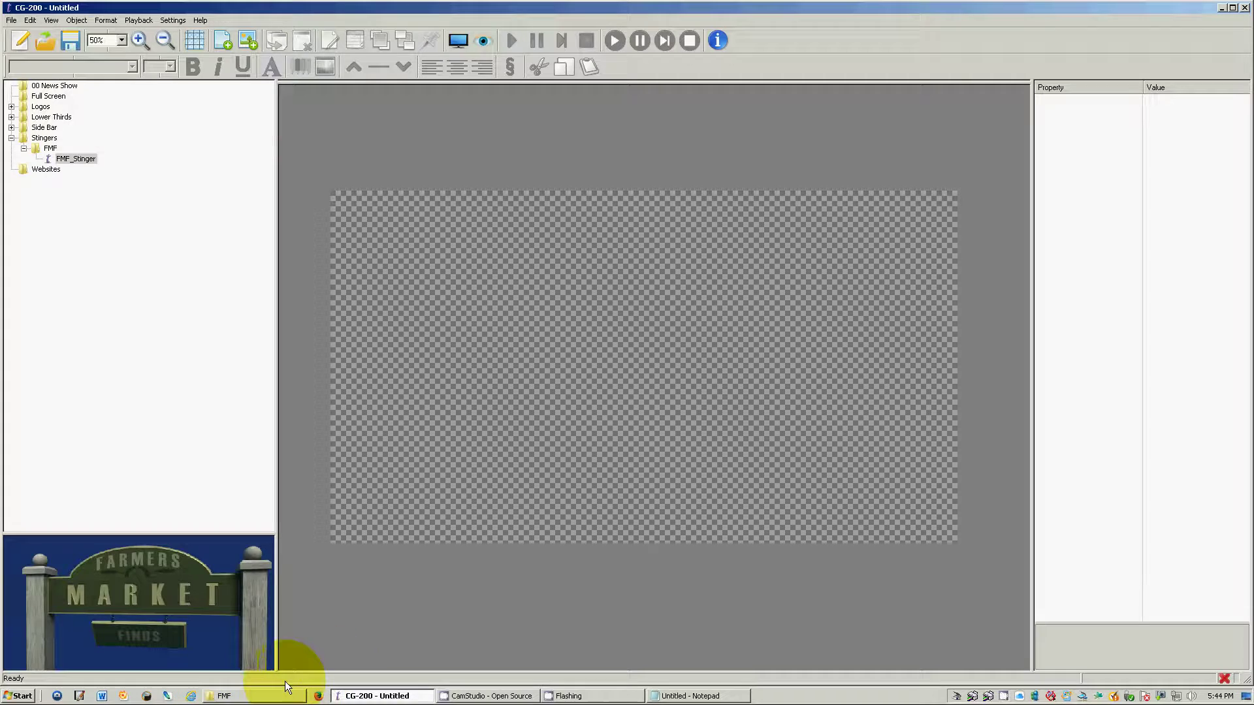
- With the FMF folder up, type 'Lynxx Station Logo001.jpg' and 'Lynxx Station Logo002.jpg' in Notepad
click(241, 696)
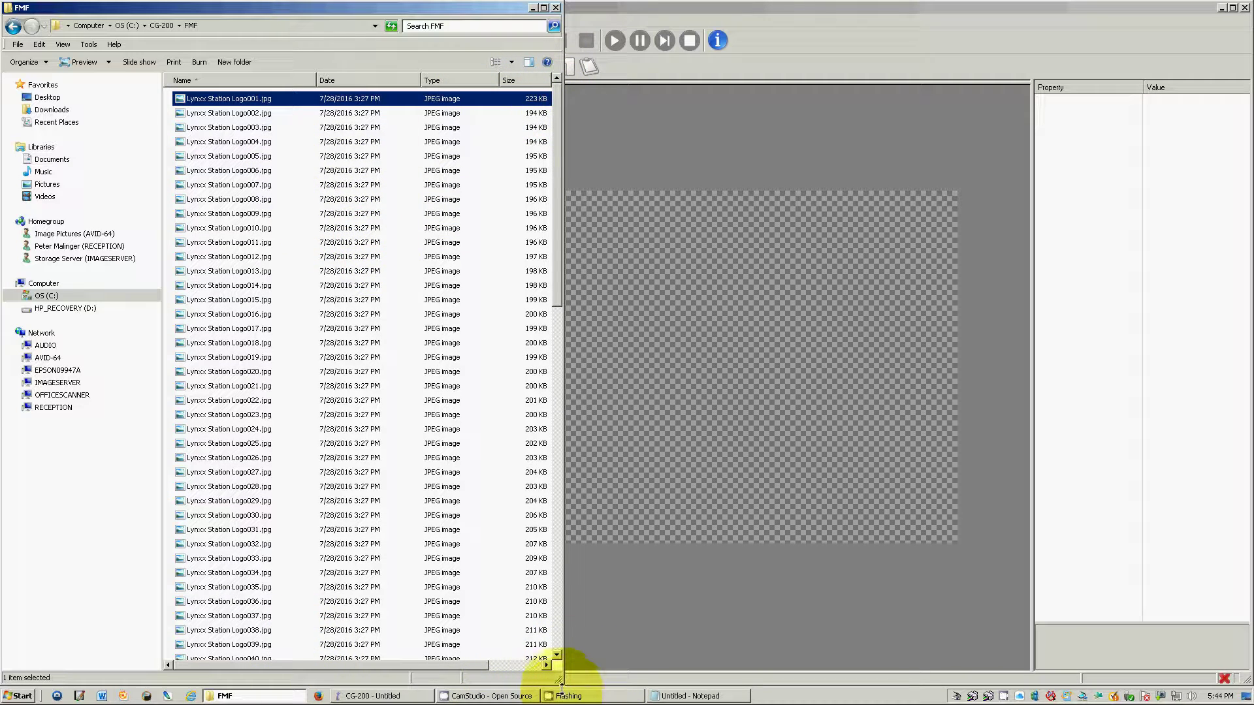
click(697, 698)
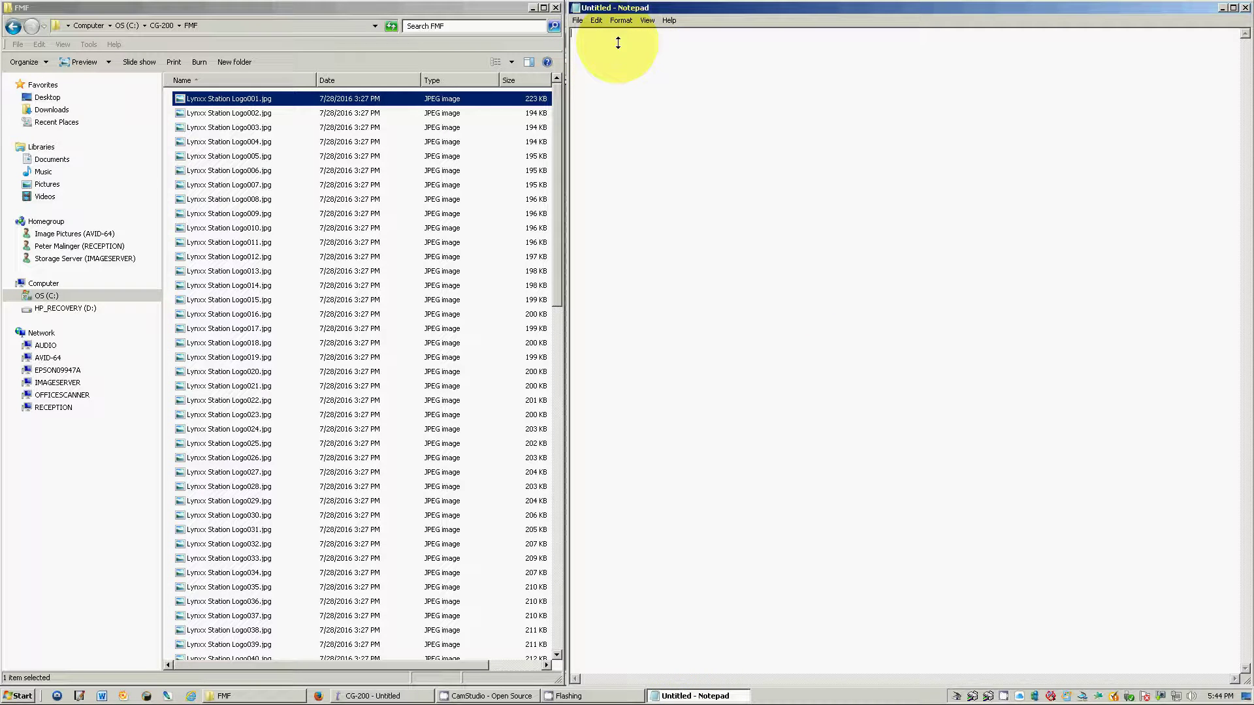
text(Lynn)
key(BackSpace)
text(ss)
key(BackSpace)
key(BackSpace)
text(xx Station Logo001.jpg)
key(Return)
text(Lynxx Station Logo002.jpg)
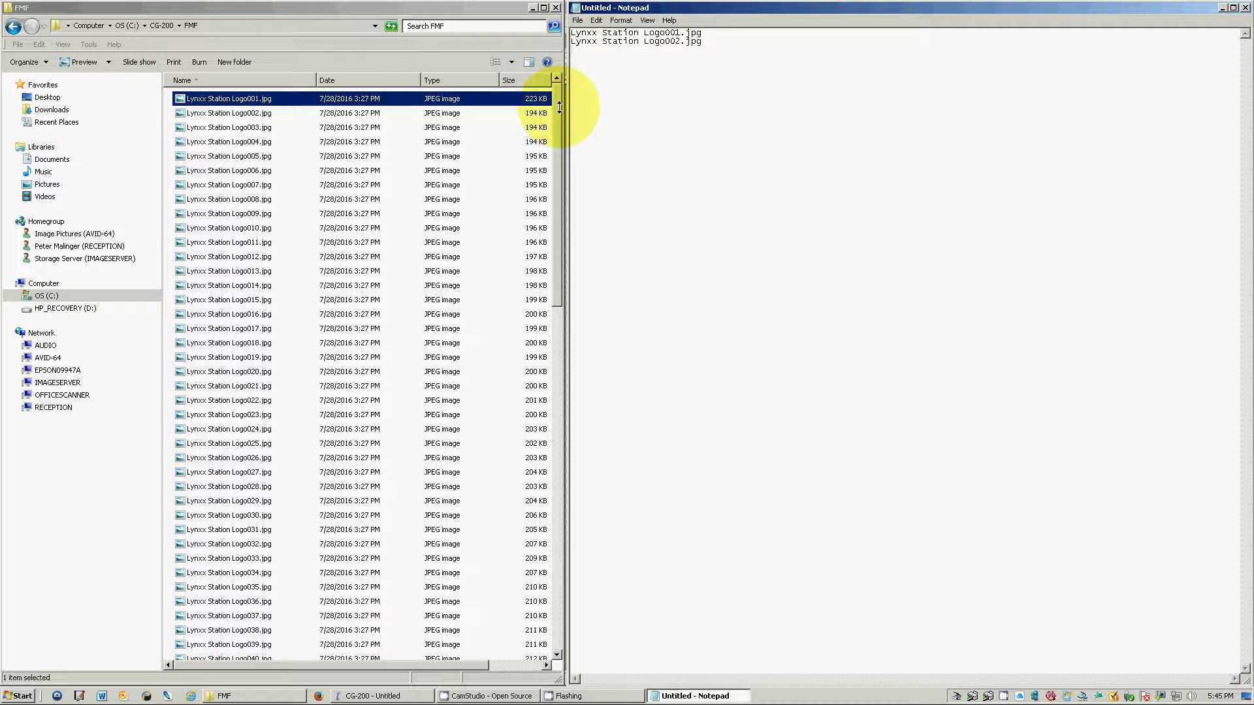
- Close Notepad without saving the notes
drag(559, 104, 547, 61)
click(579, 62)
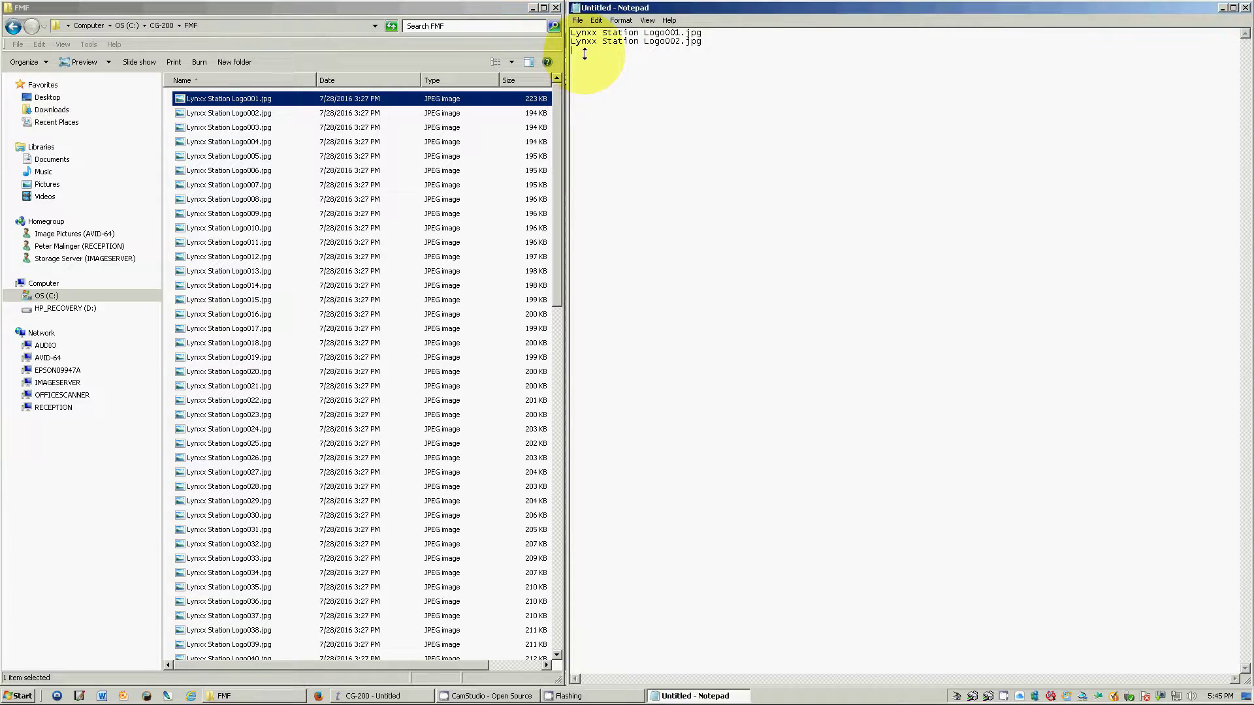
click(1244, 8)
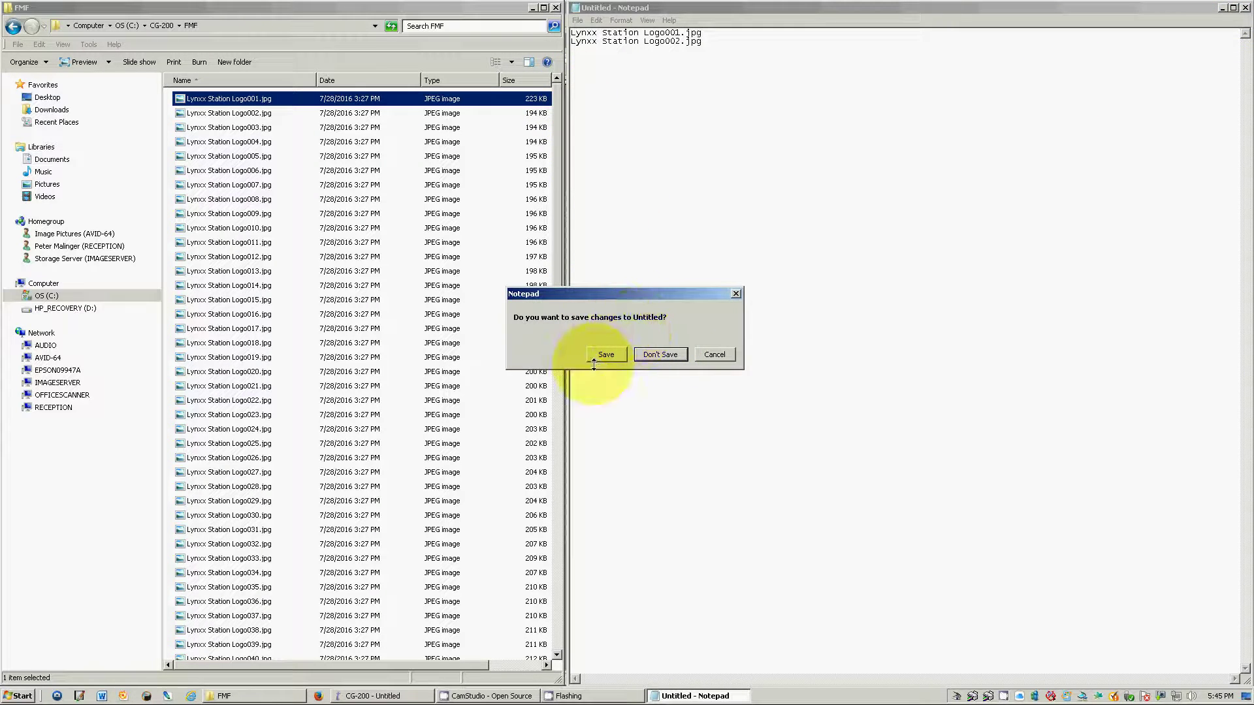
click(658, 360)
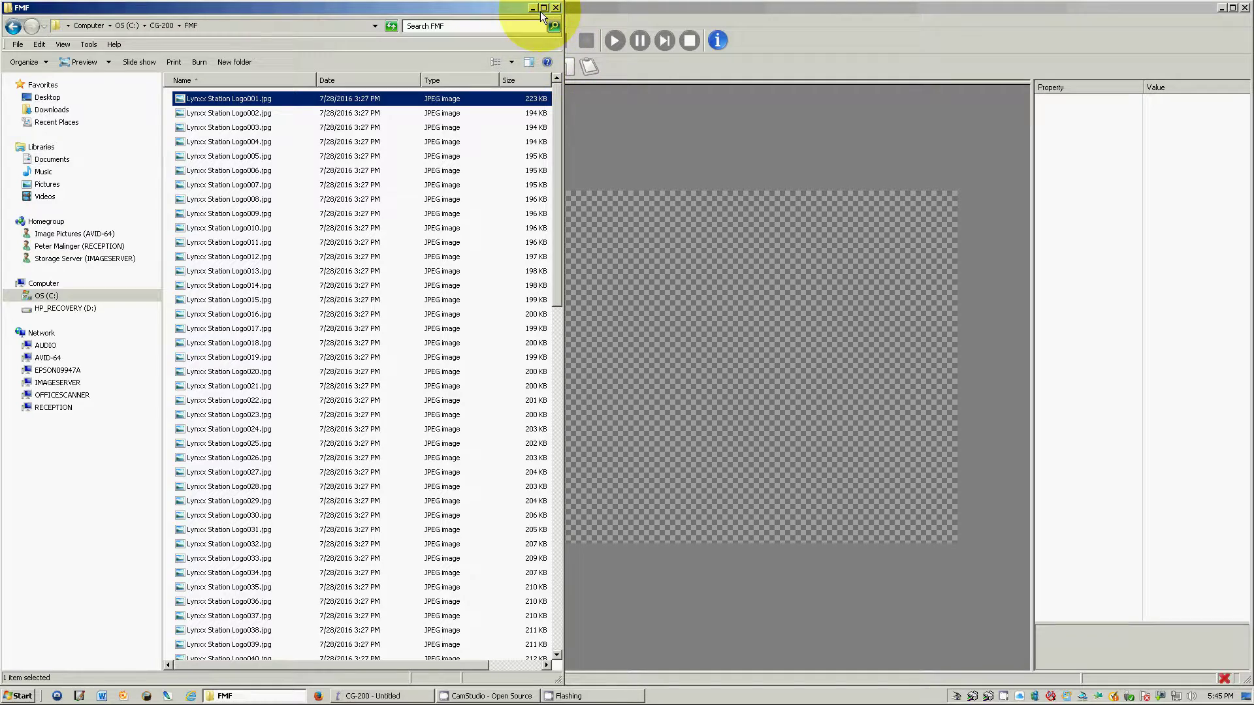
click(532, 8)
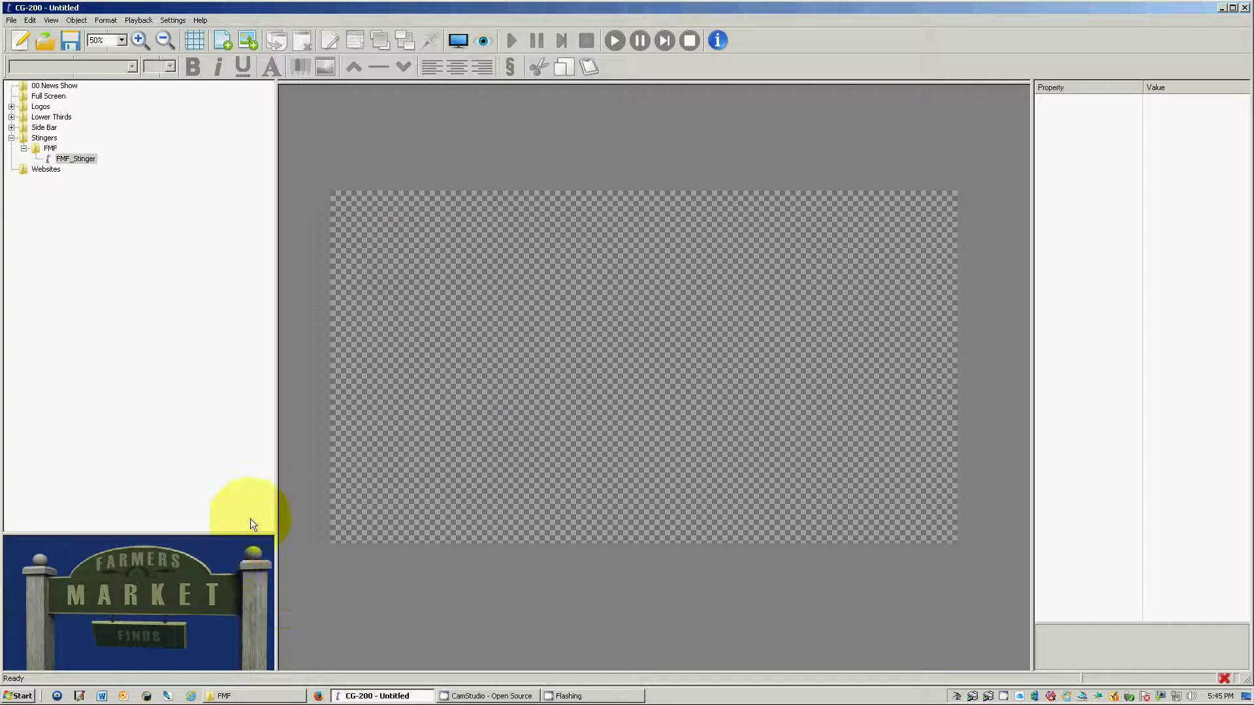
- Launch Command Prompt from the Start menu and enlarge its window to full height
click(20, 697)
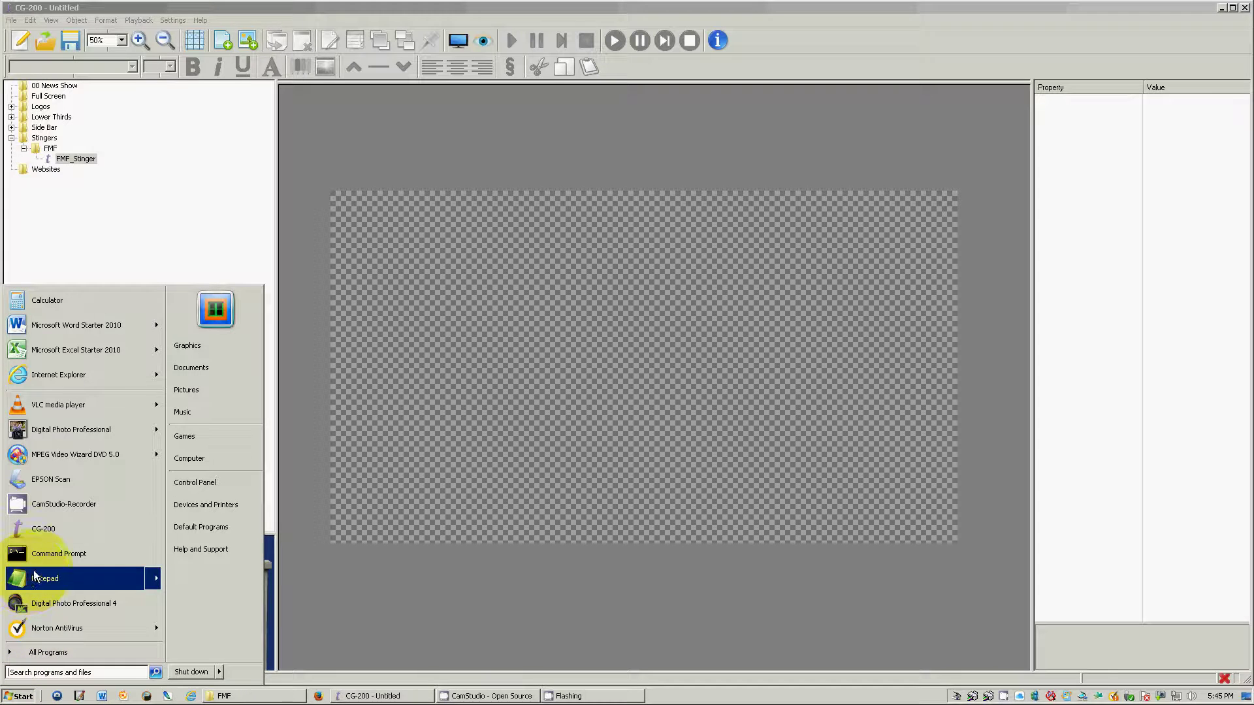
click(54, 554)
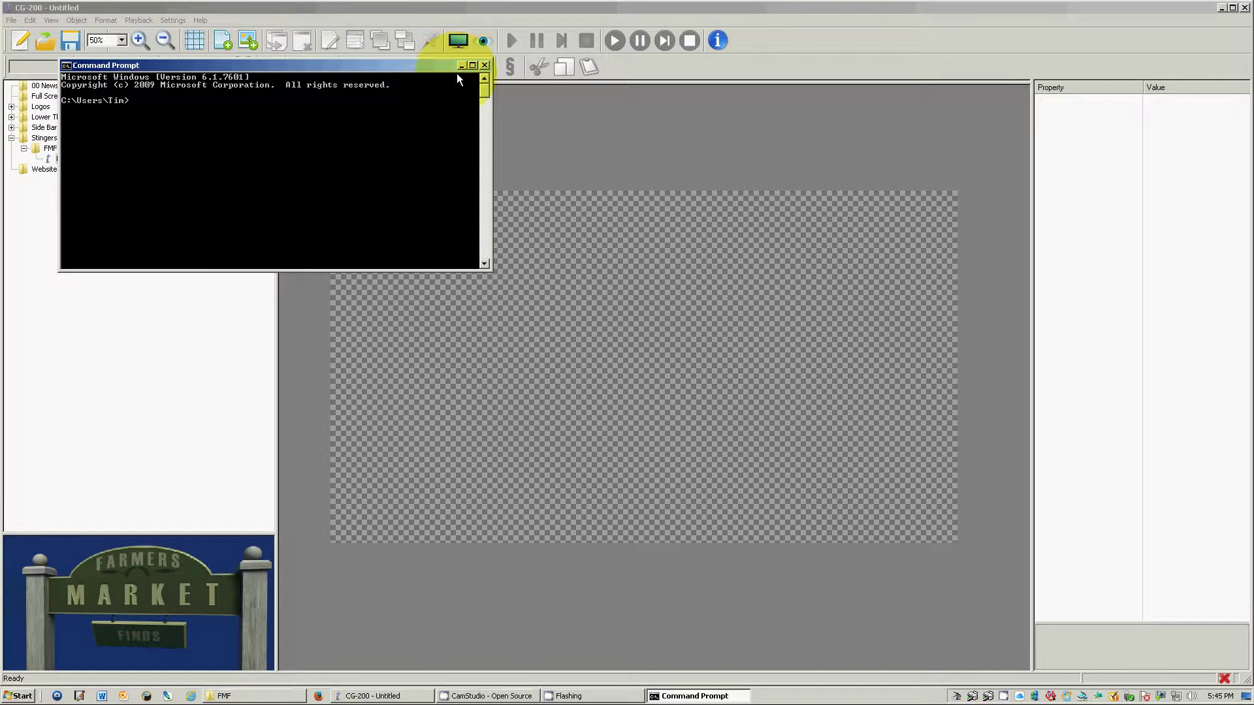
click(473, 65)
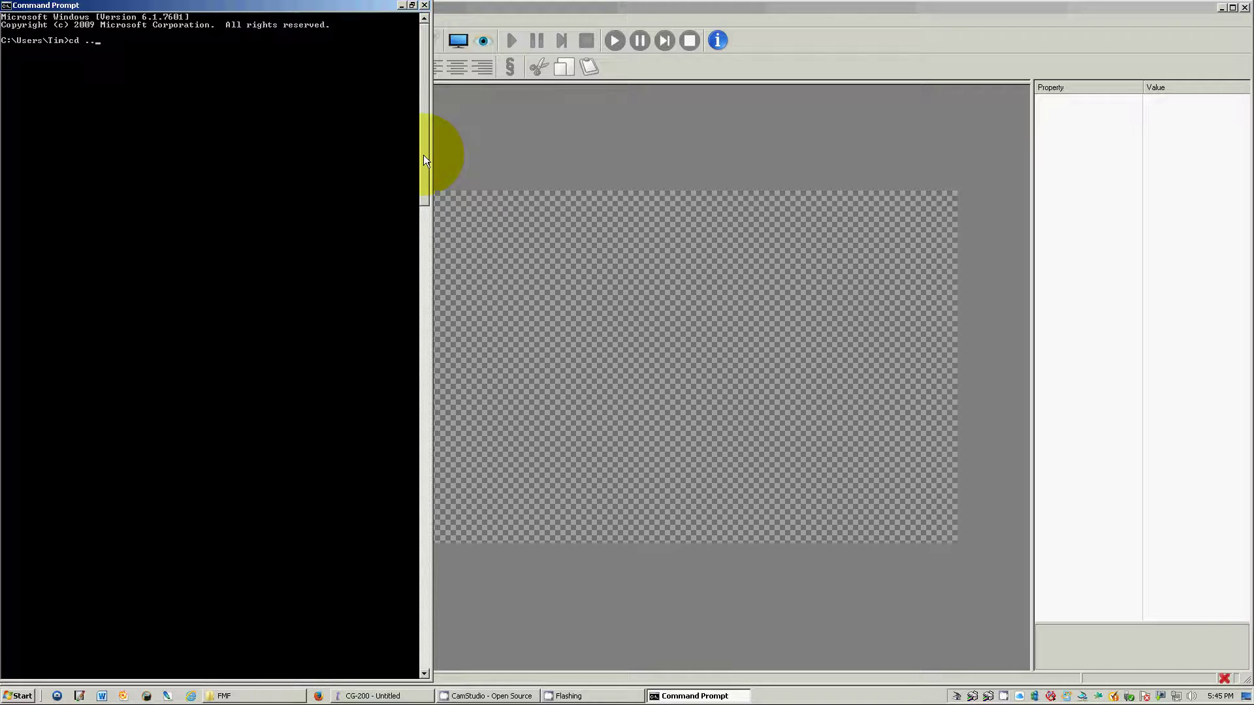
- Go up to the C:\ root with cd .. and list it with dir
key(Return)
text(cd ..)
key(Return)
text(dir)
key(Return)
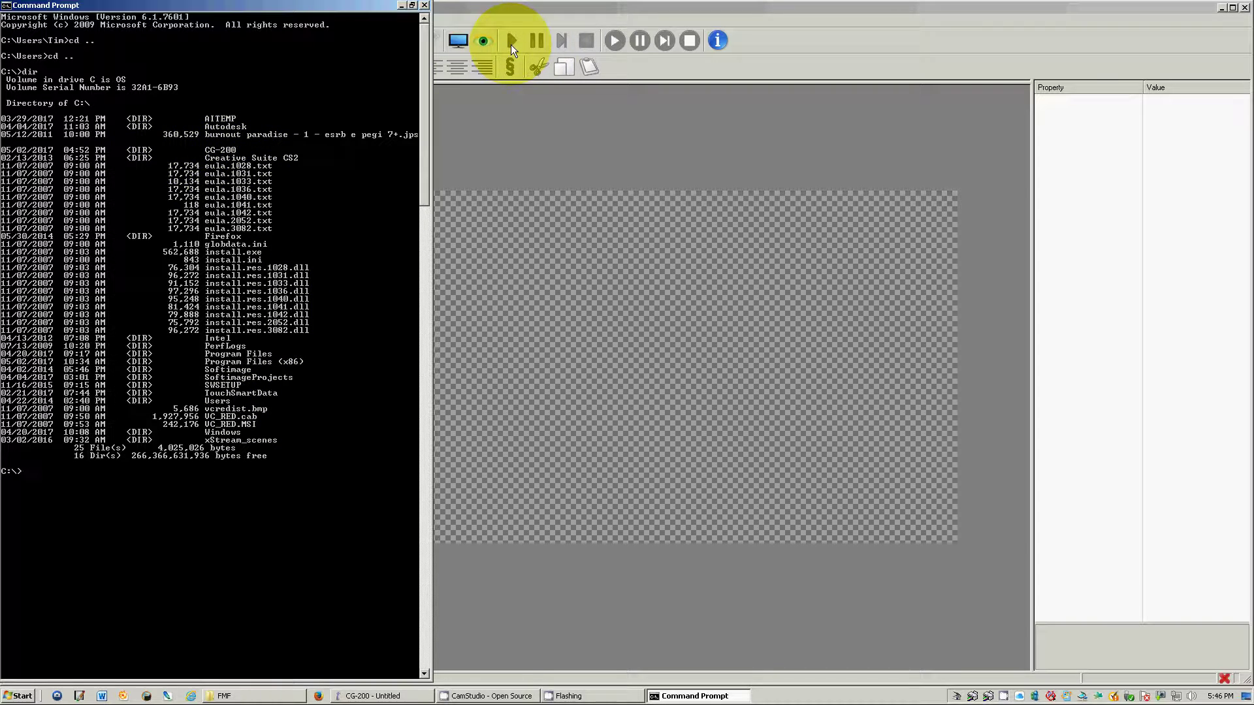
- Change into C:\CG-200\FMF, listing each folder, and review the 100 logo images
text(cg-200)
key(Return)
text(dir)
key(Return)
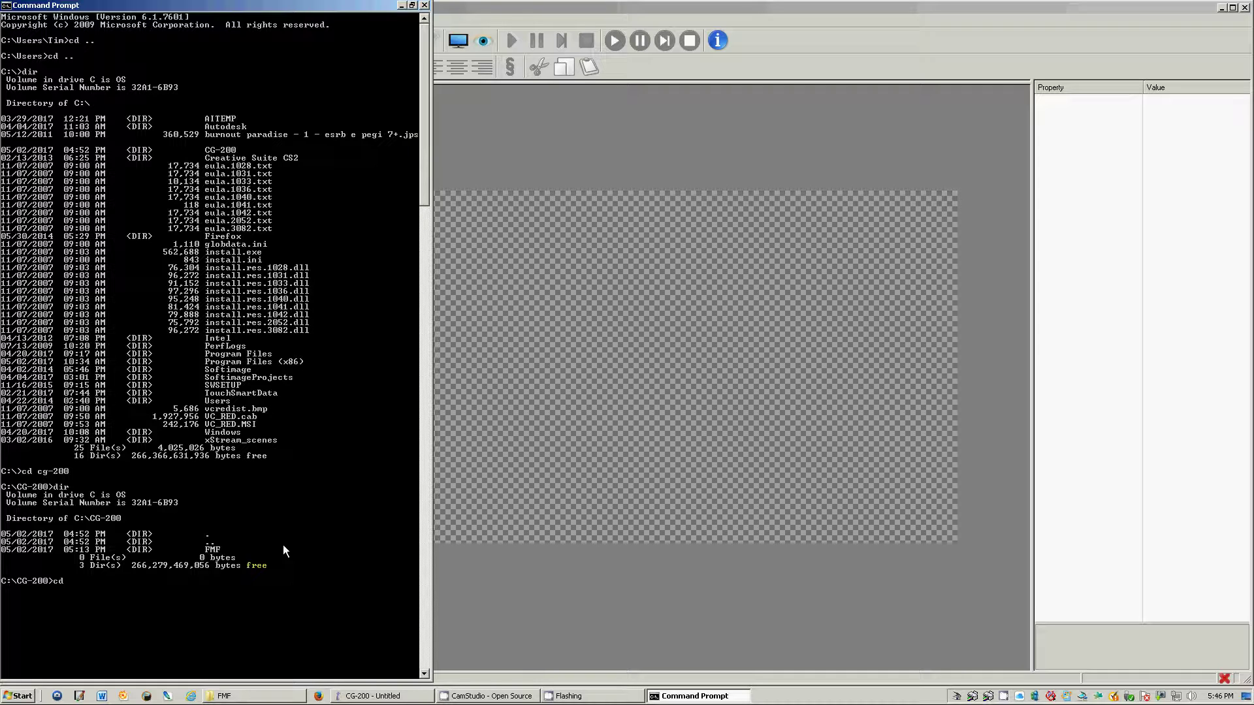
text(cd fmf)
key(Return)
text(dir)
key(Return)
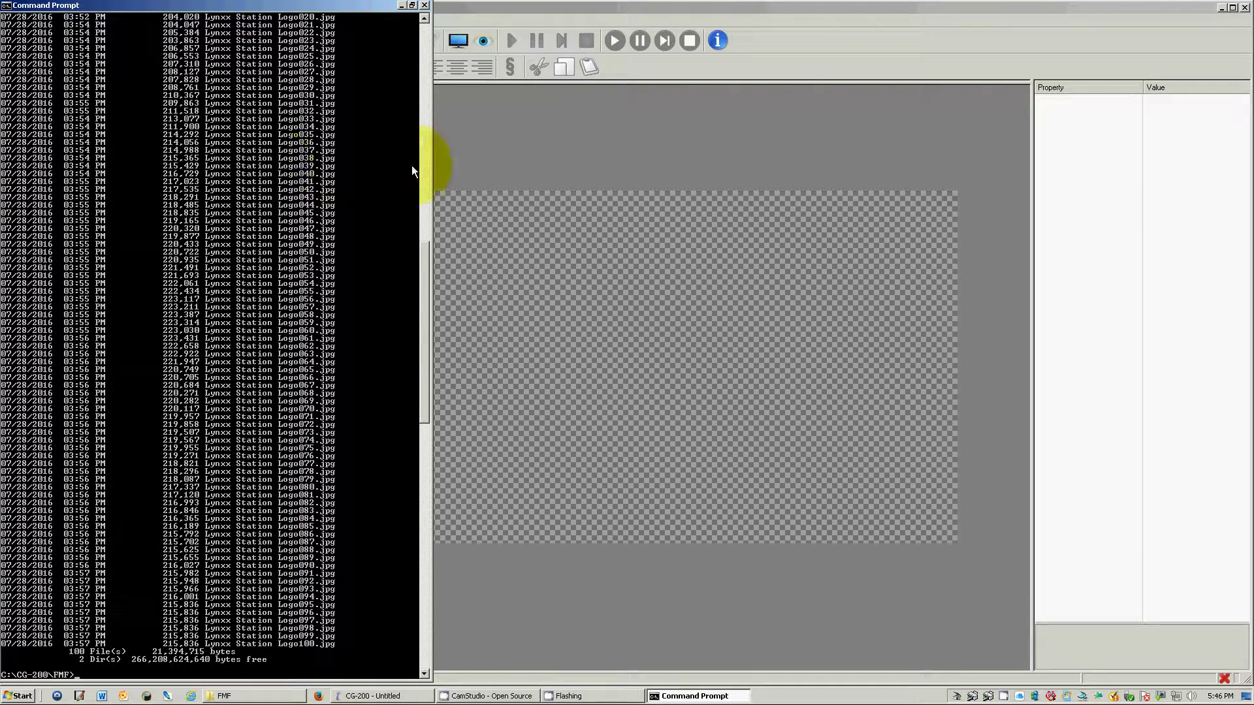
drag(426, 326, 428, 257)
drag(426, 194, 423, 275)
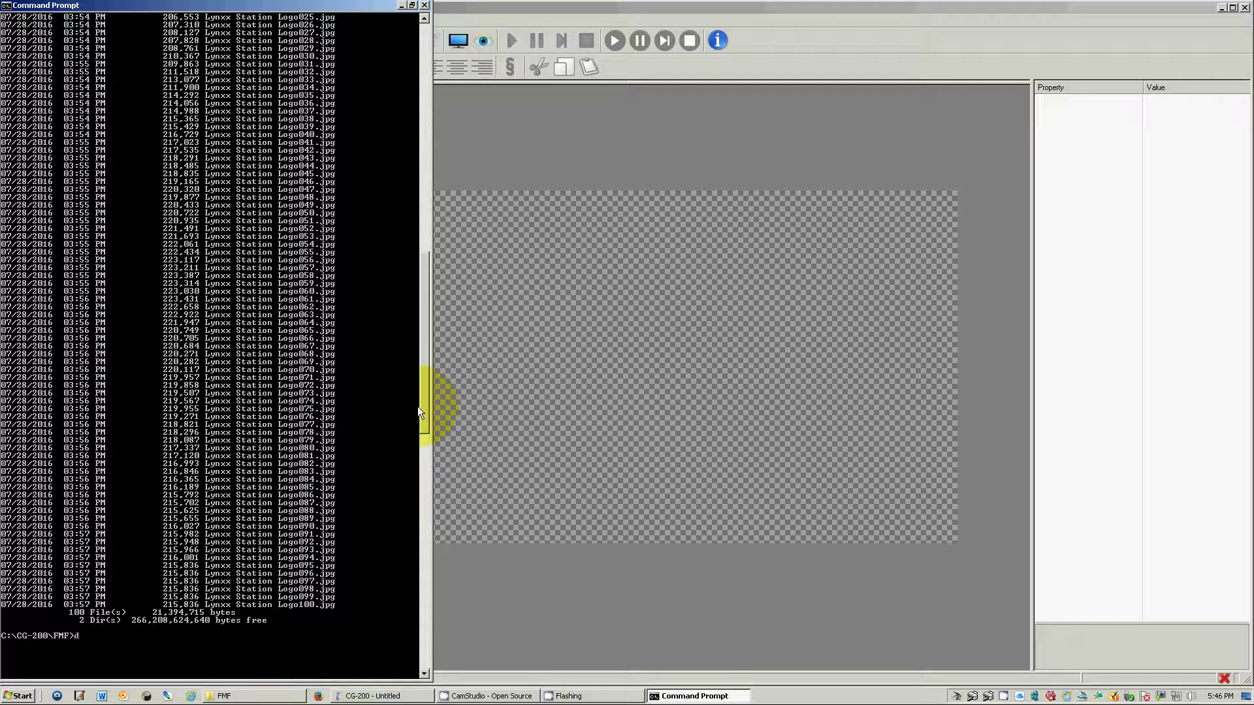
- Write the bare file list to filename.txt with dir /b, then minimize Command Prompt
text(/b >filename.txt)
key(Return)
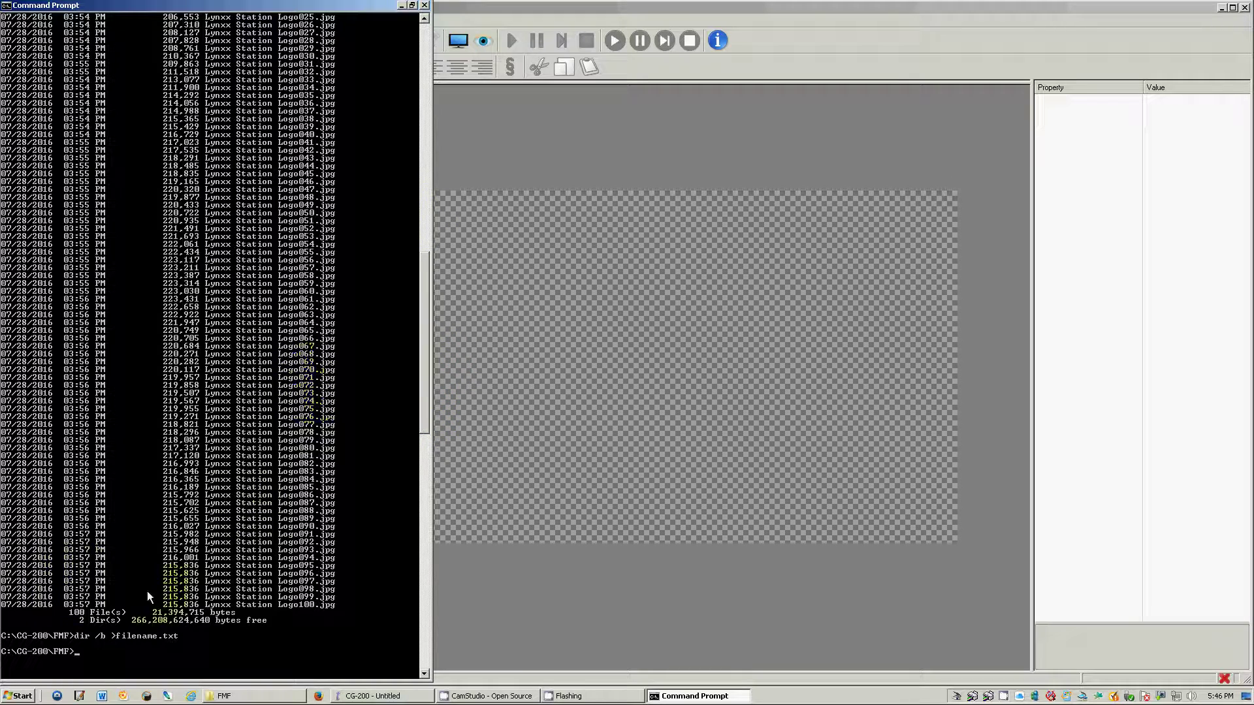
click(402, 4)
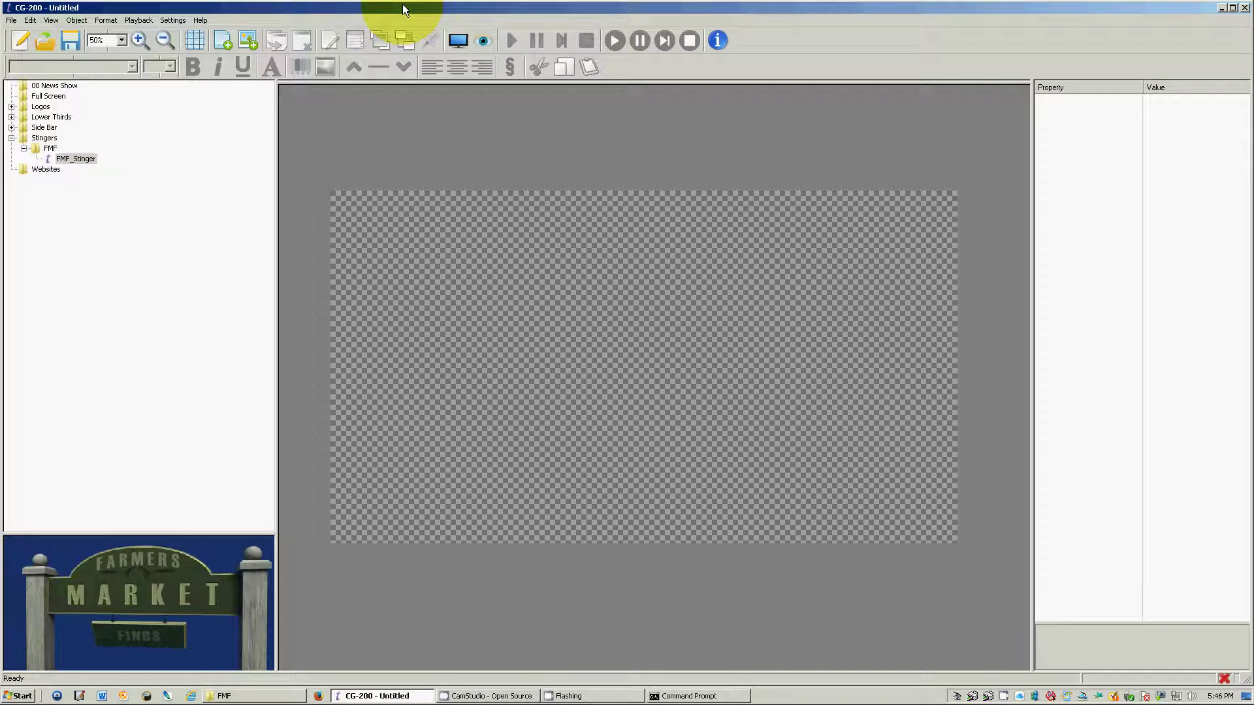
- Open filename.txt from the FMF folder in Notepad and look over the list
click(253, 697)
click(202, 99)
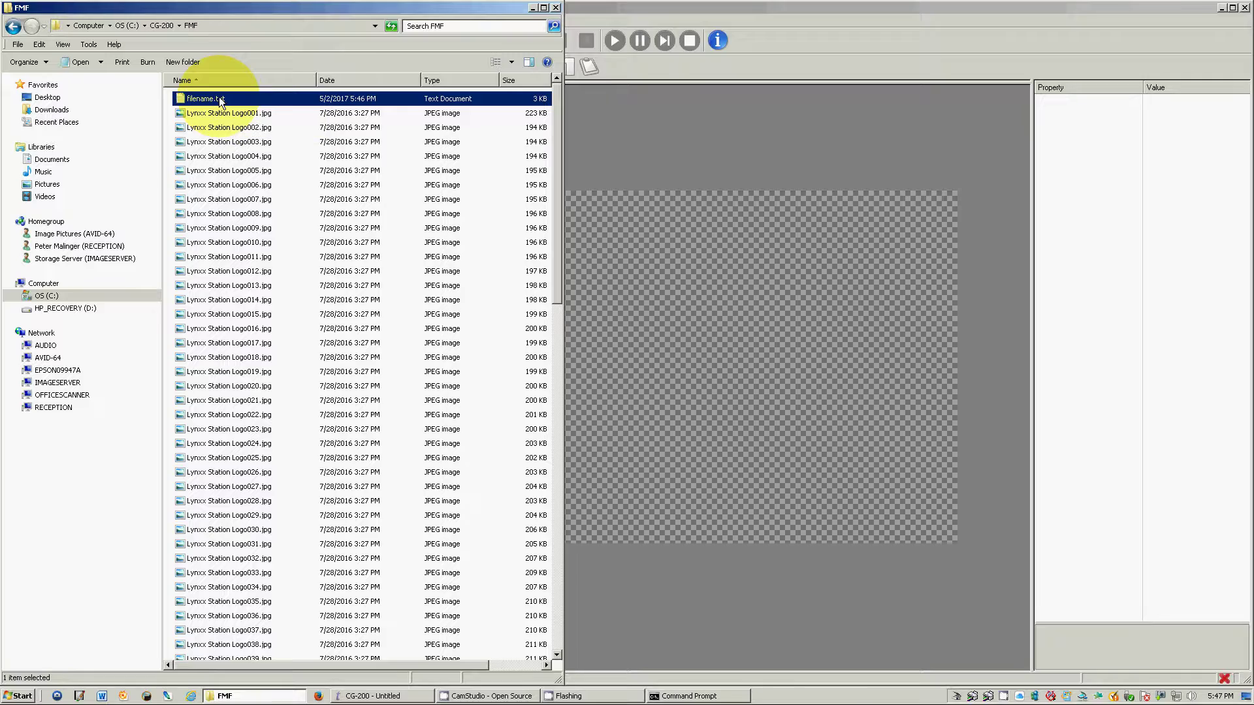
double_click(219, 100)
scroll(784, 91, down, 5)
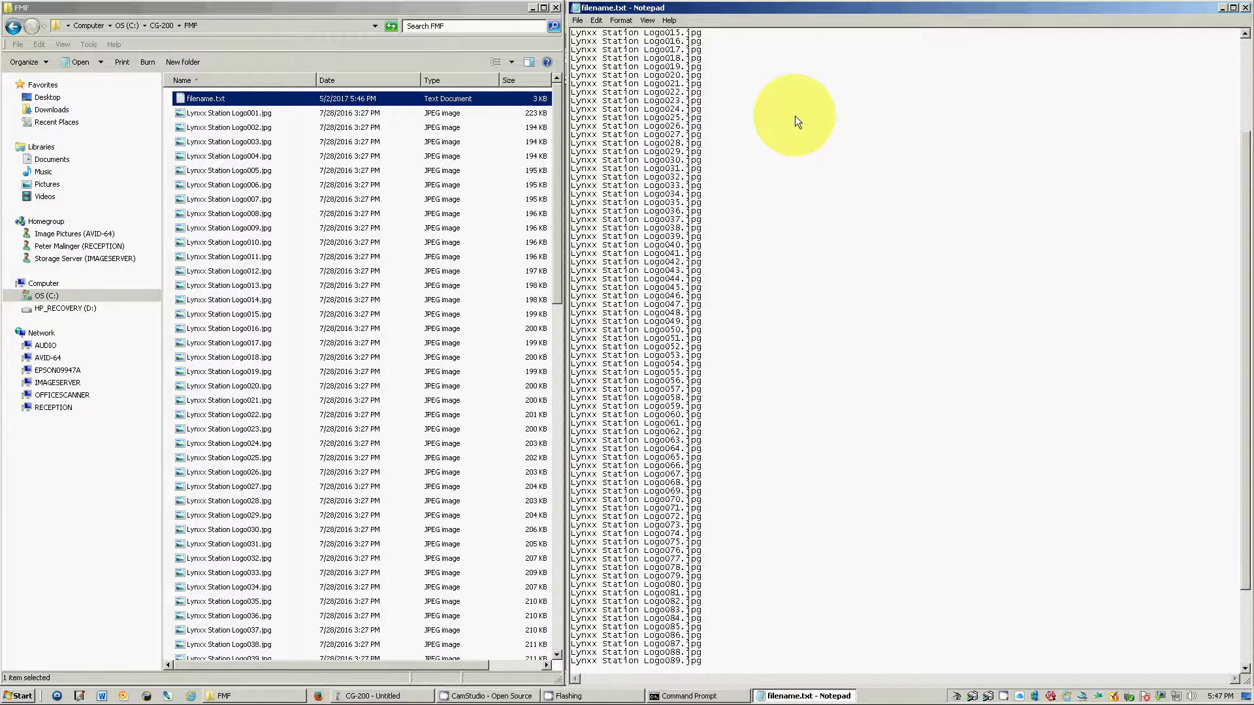
scroll(820, 365, up, 5)
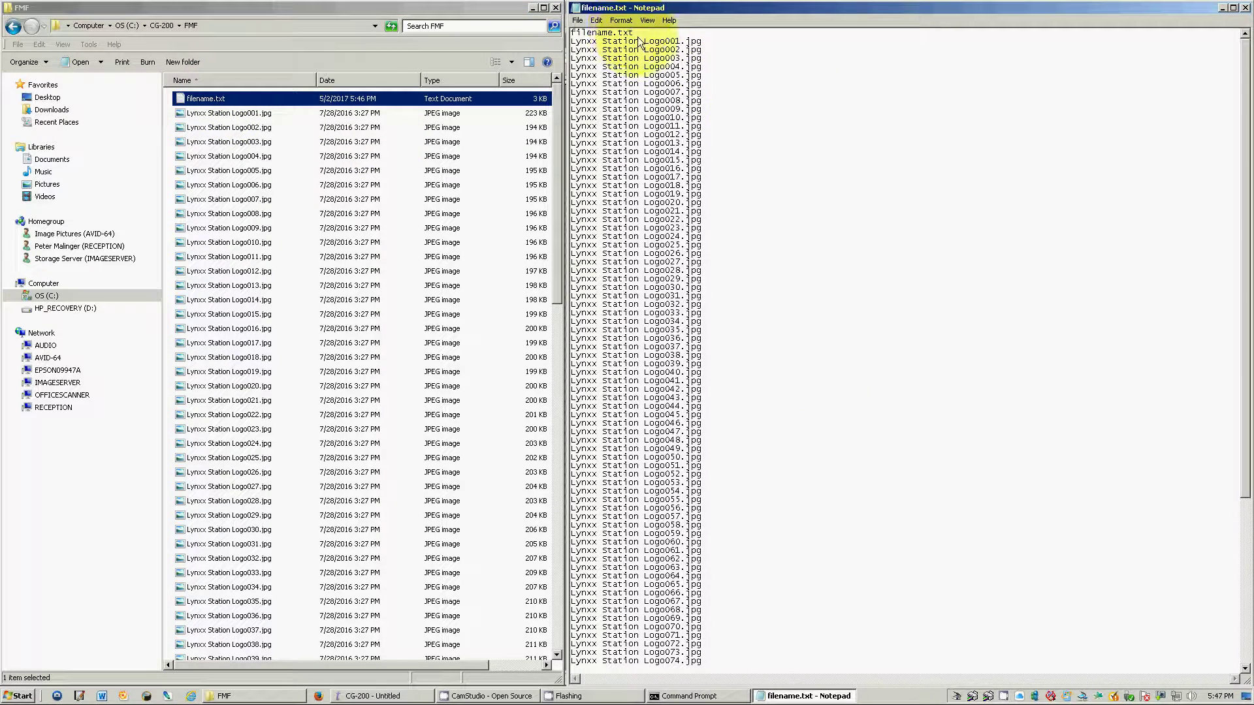
- Delete the stray filename.txt first line, save the file, and close Notepad and the folder
drag(634, 33, 571, 32)
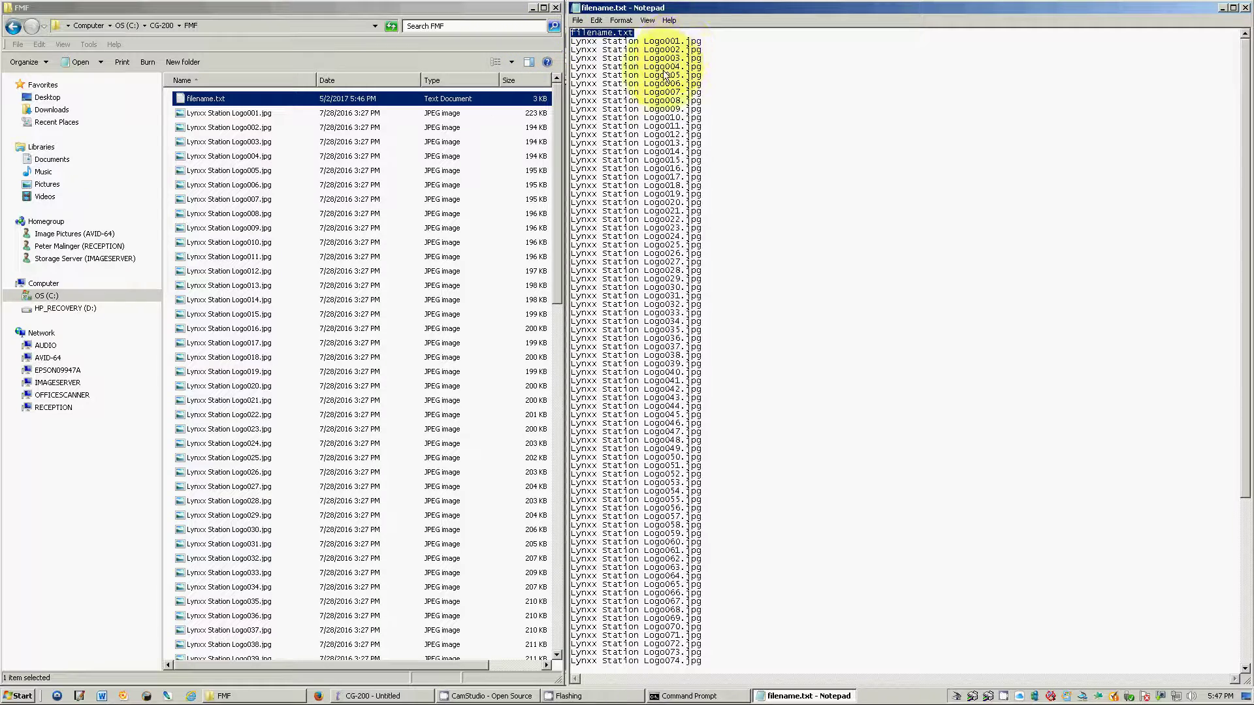
key(Delete)
key(Delete)
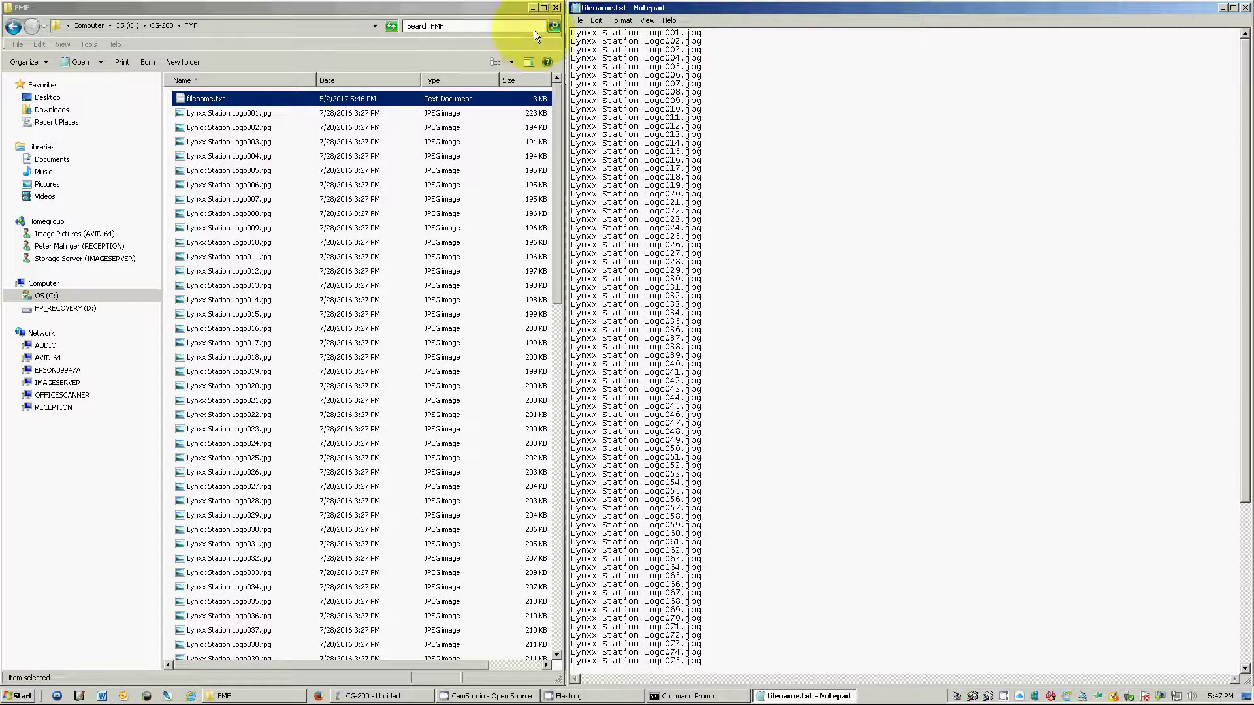
click(578, 21)
click(591, 60)
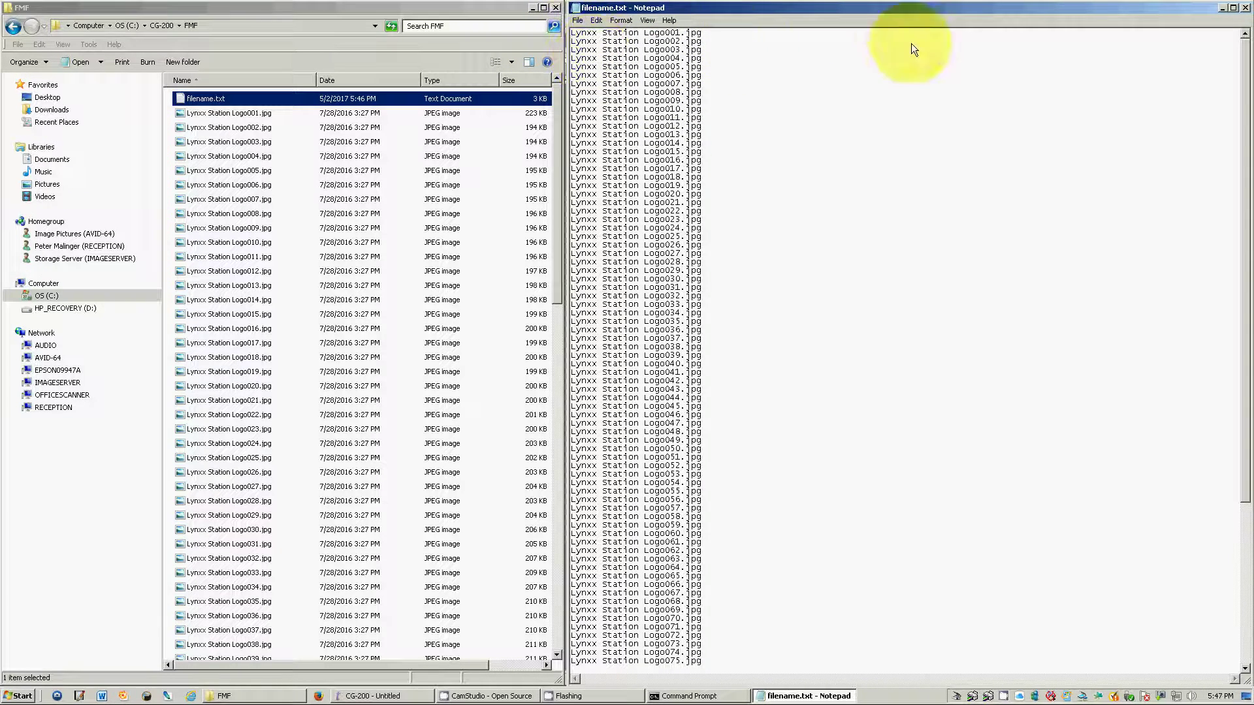
click(1244, 8)
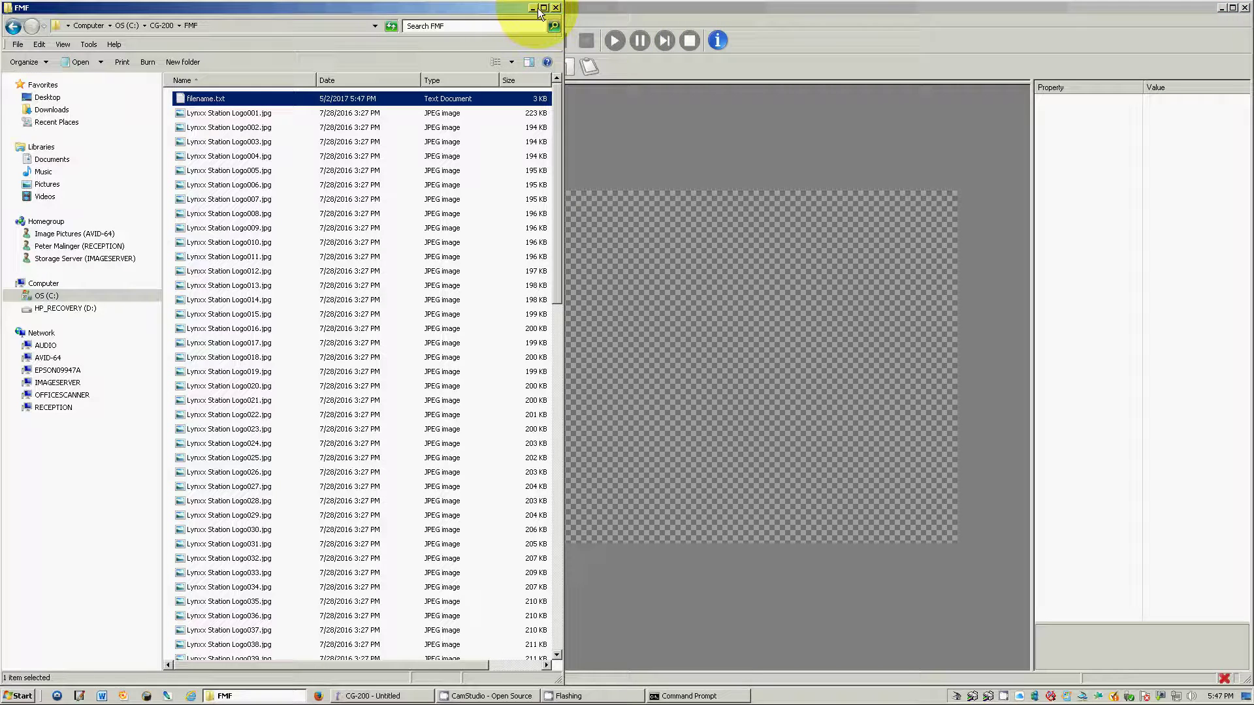
click(533, 8)
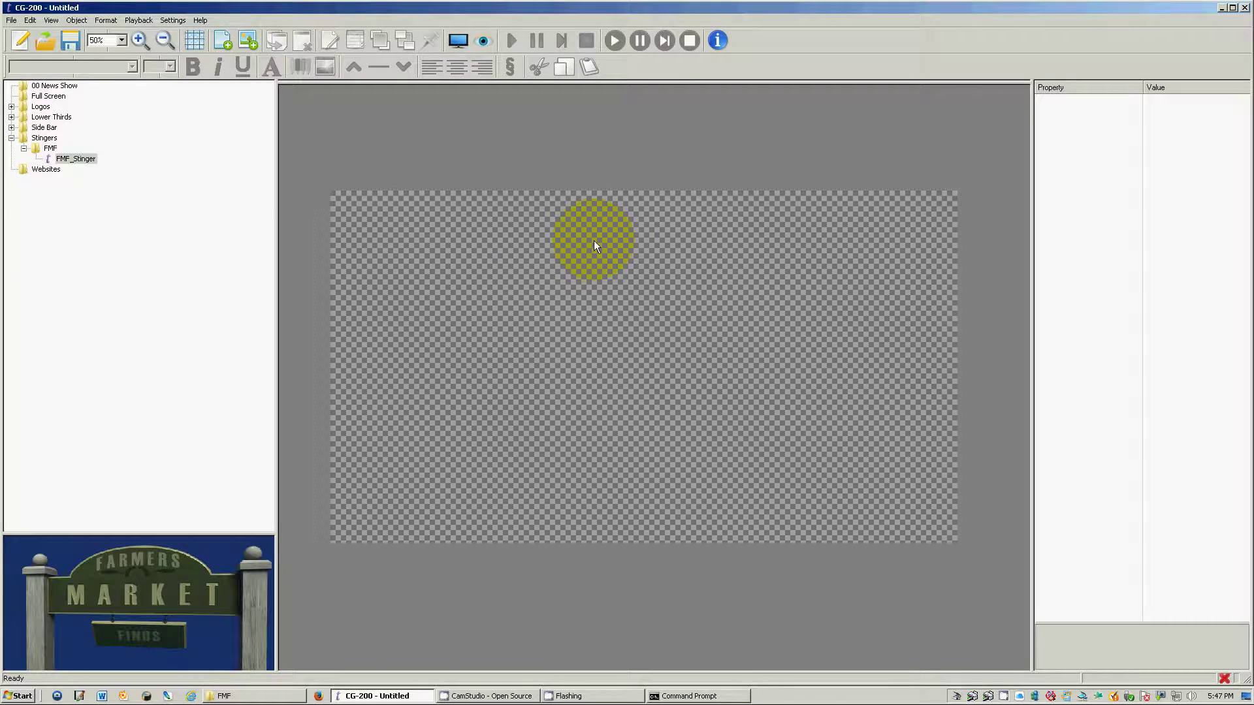
- Add filename.txt to the canvas as a picture/animation object, choosing it in Details view
right_click(587, 238)
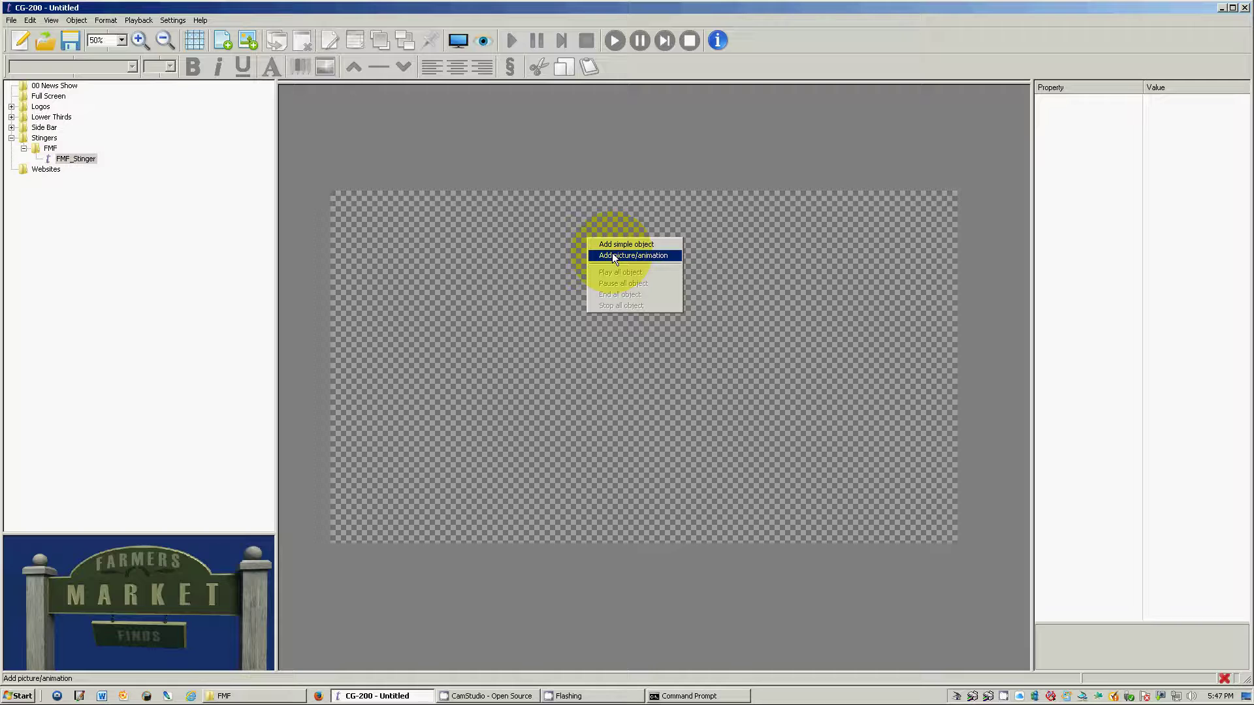
click(640, 257)
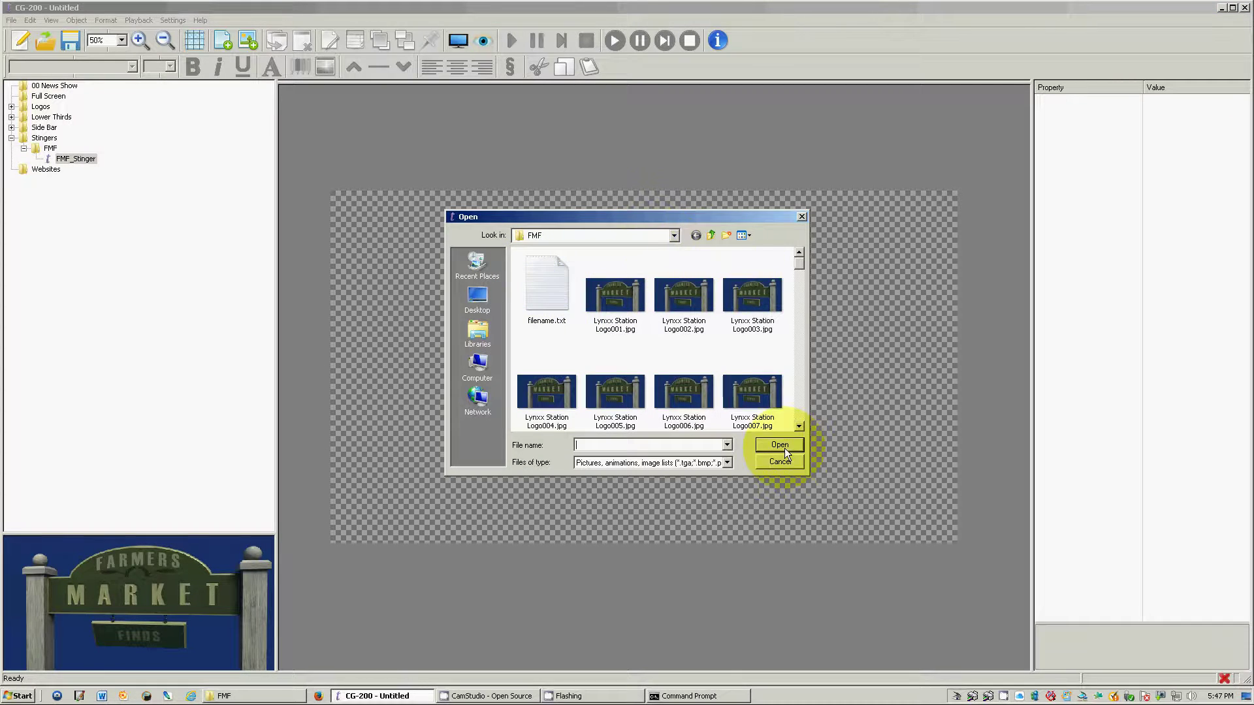
click(747, 236)
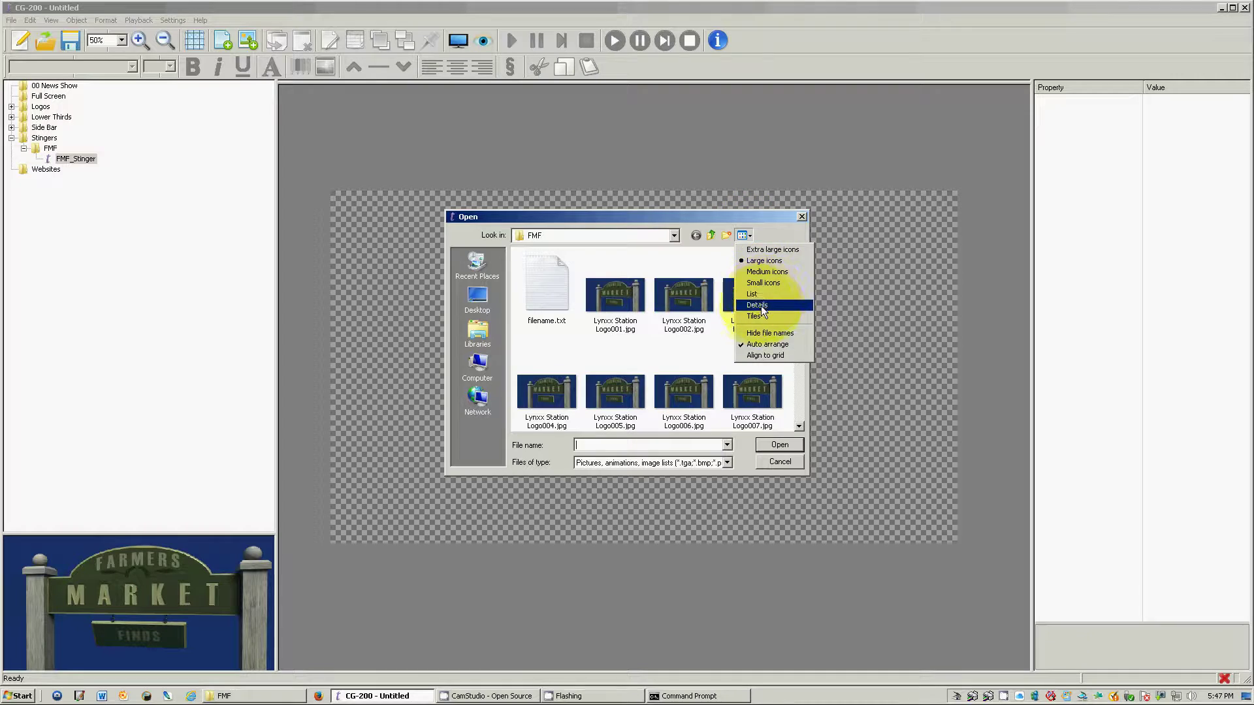
click(758, 340)
click(546, 263)
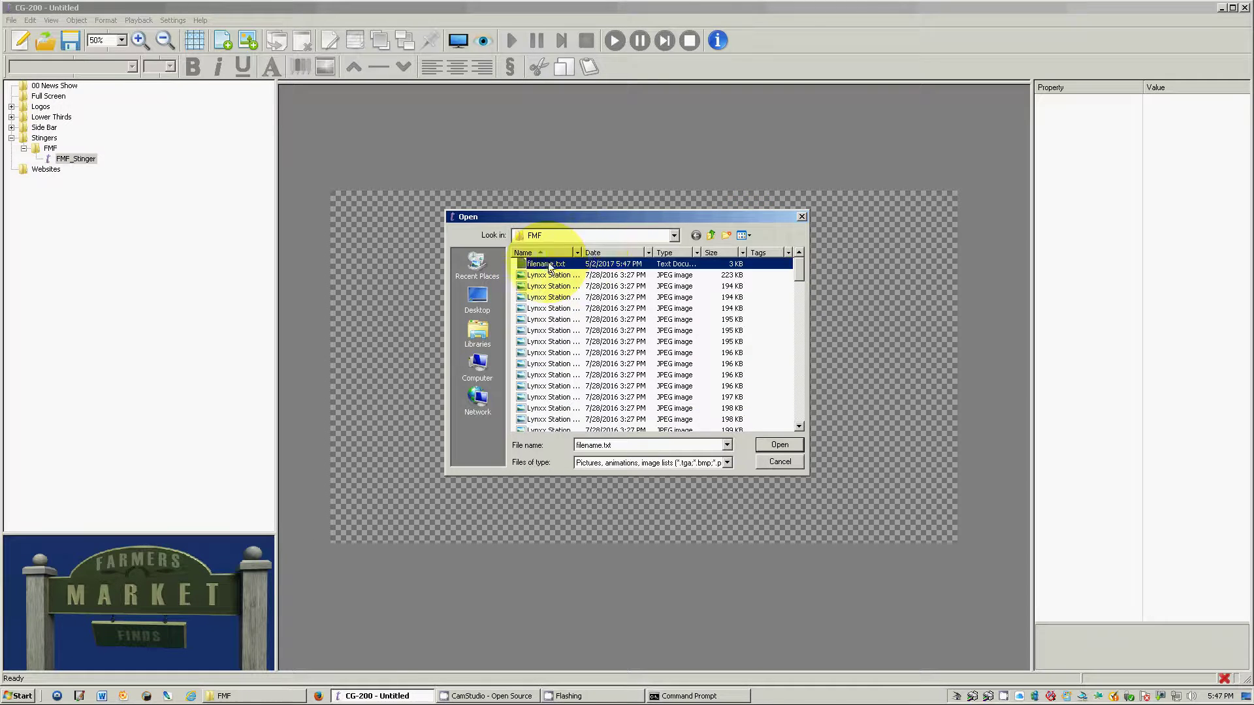
click(776, 445)
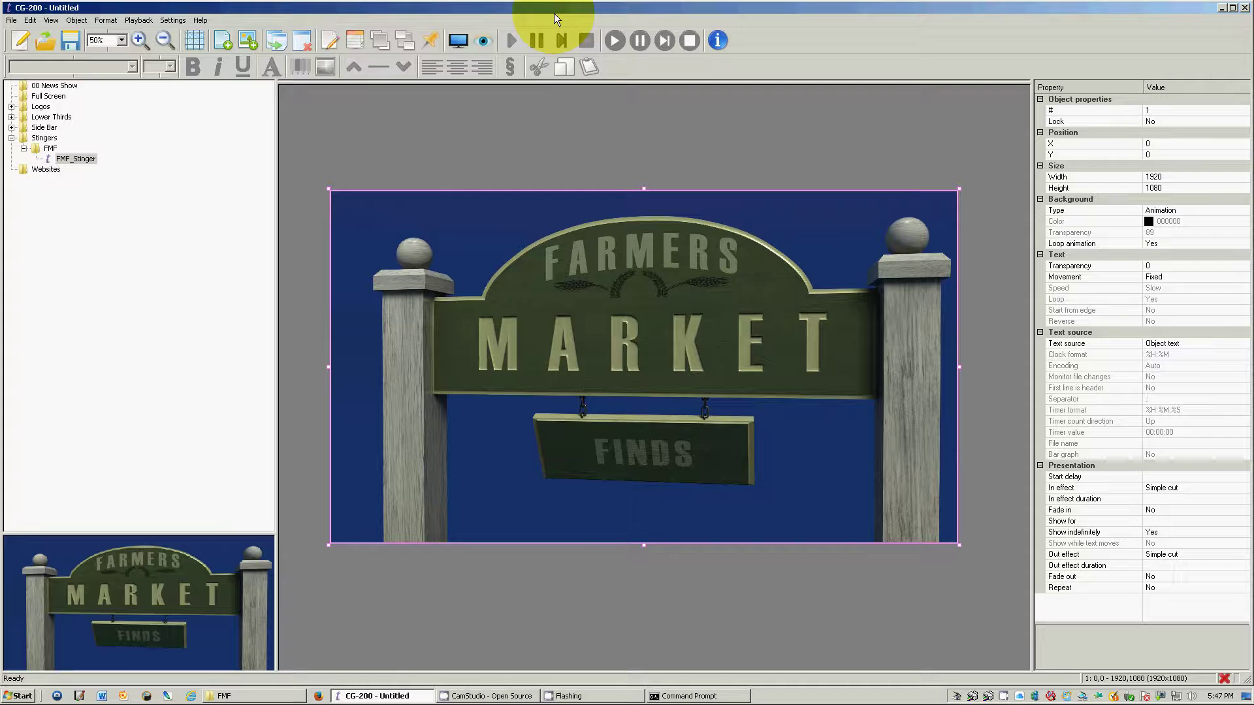
- Turn on the live preview, play the animation, then end playback
click(484, 42)
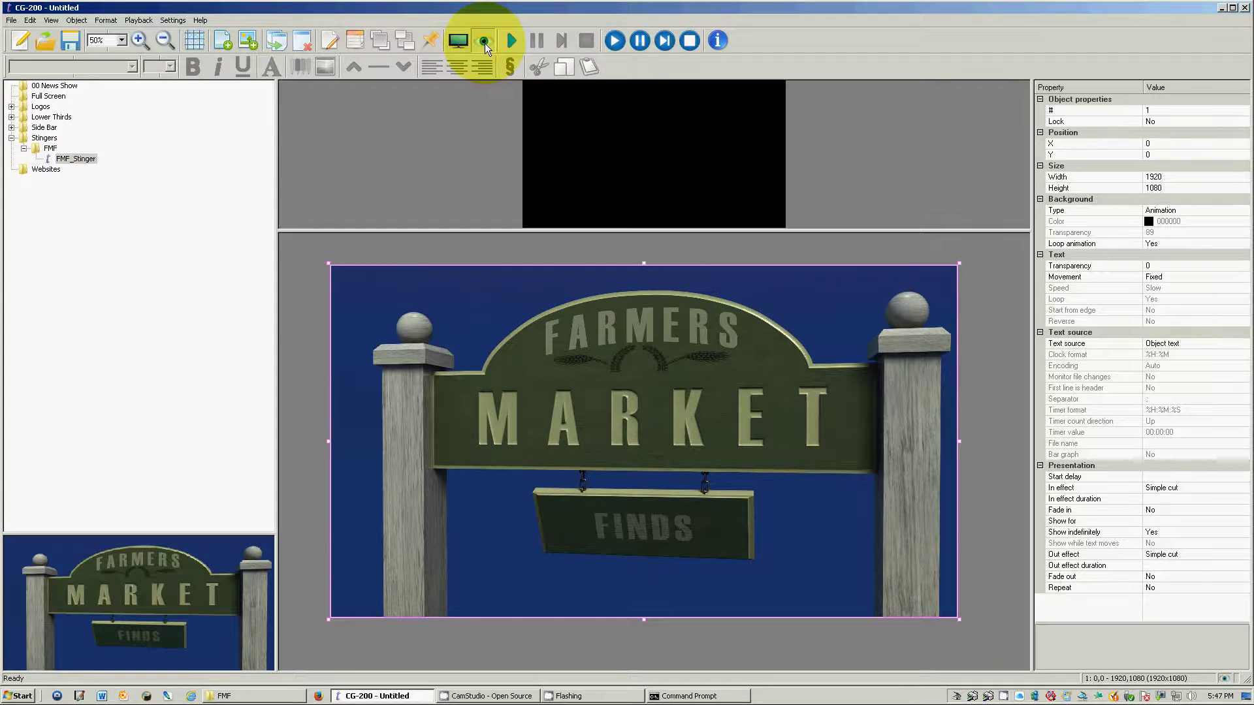
click(615, 42)
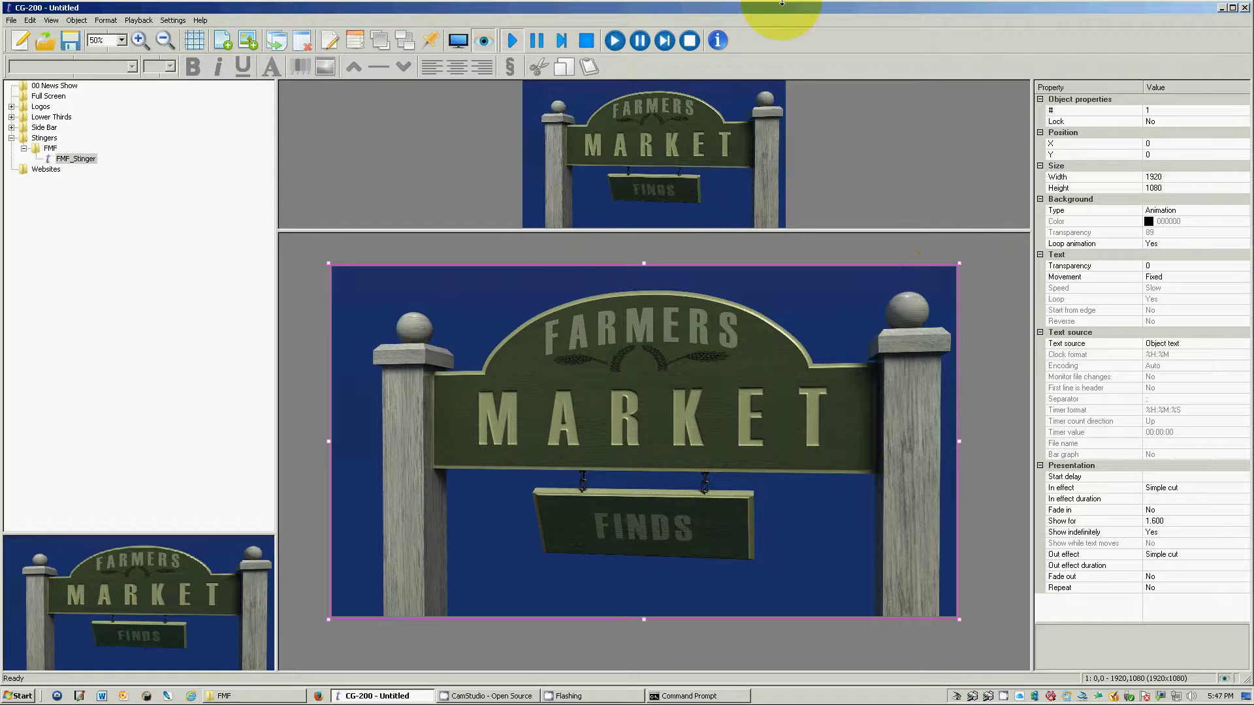
click(667, 43)
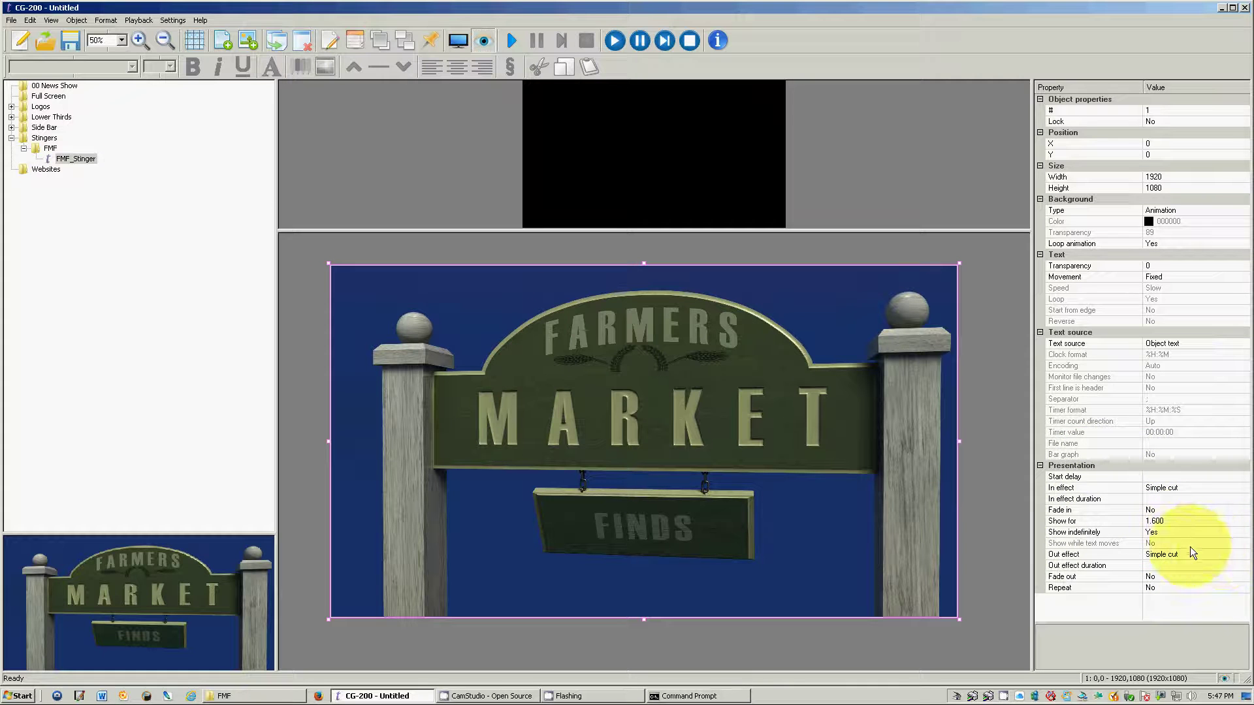
- Set Show indefinitely to No and replay the animation to confirm it plays once
click(1190, 521)
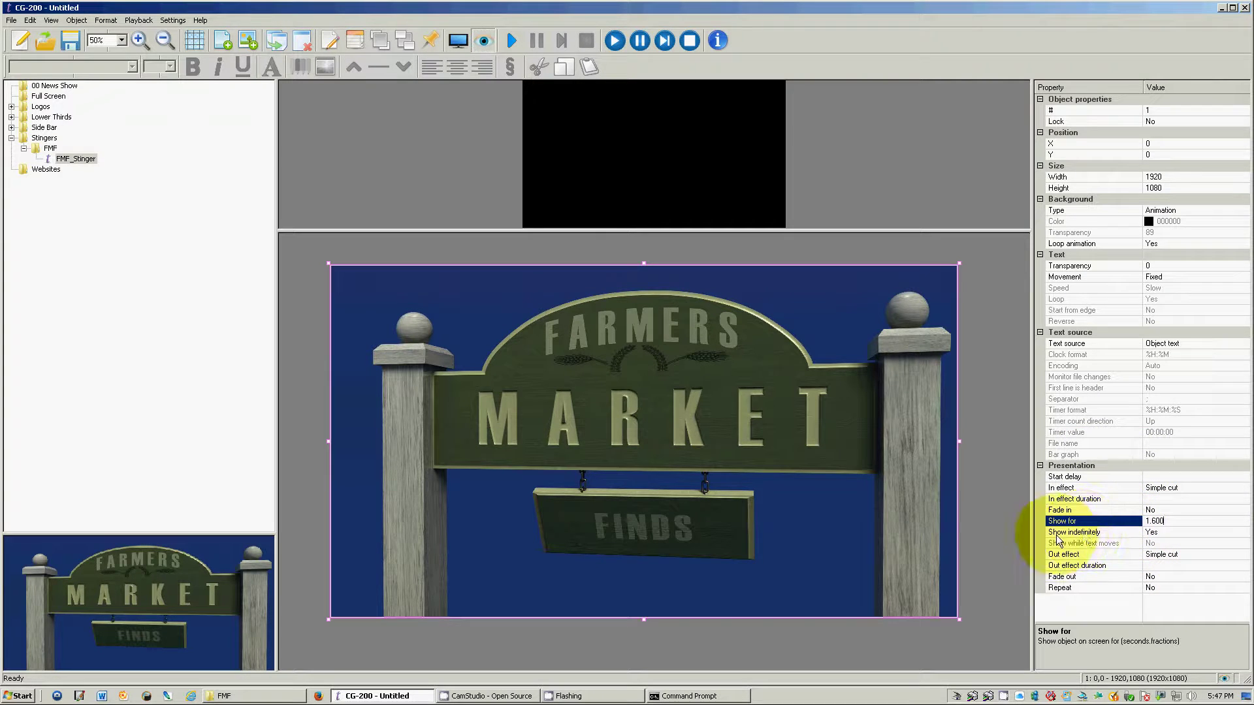
click(1195, 532)
click(1245, 532)
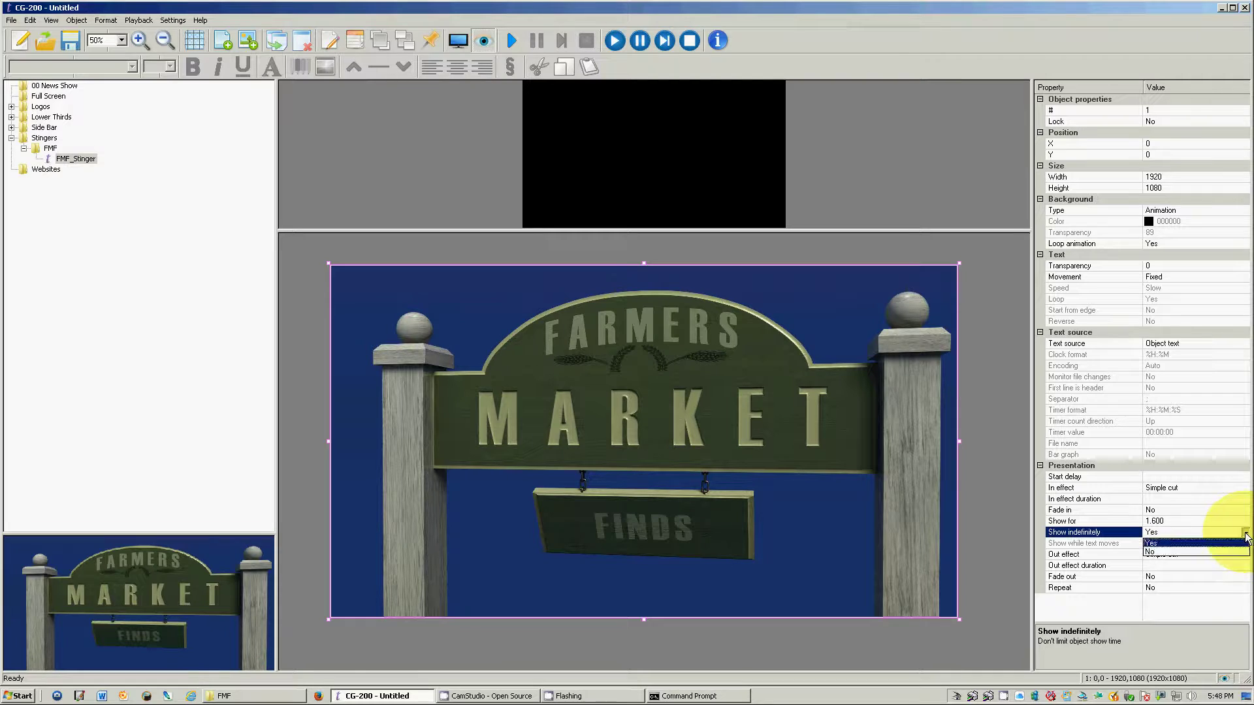
click(1211, 545)
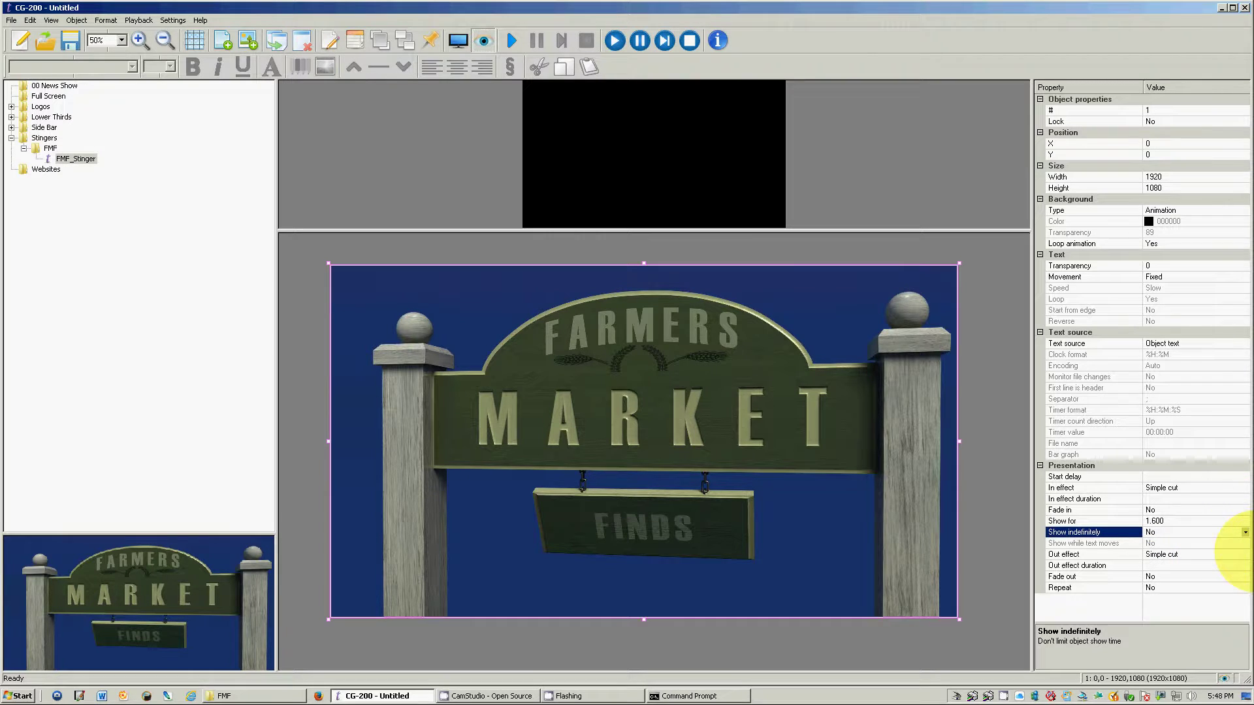
click(617, 40)
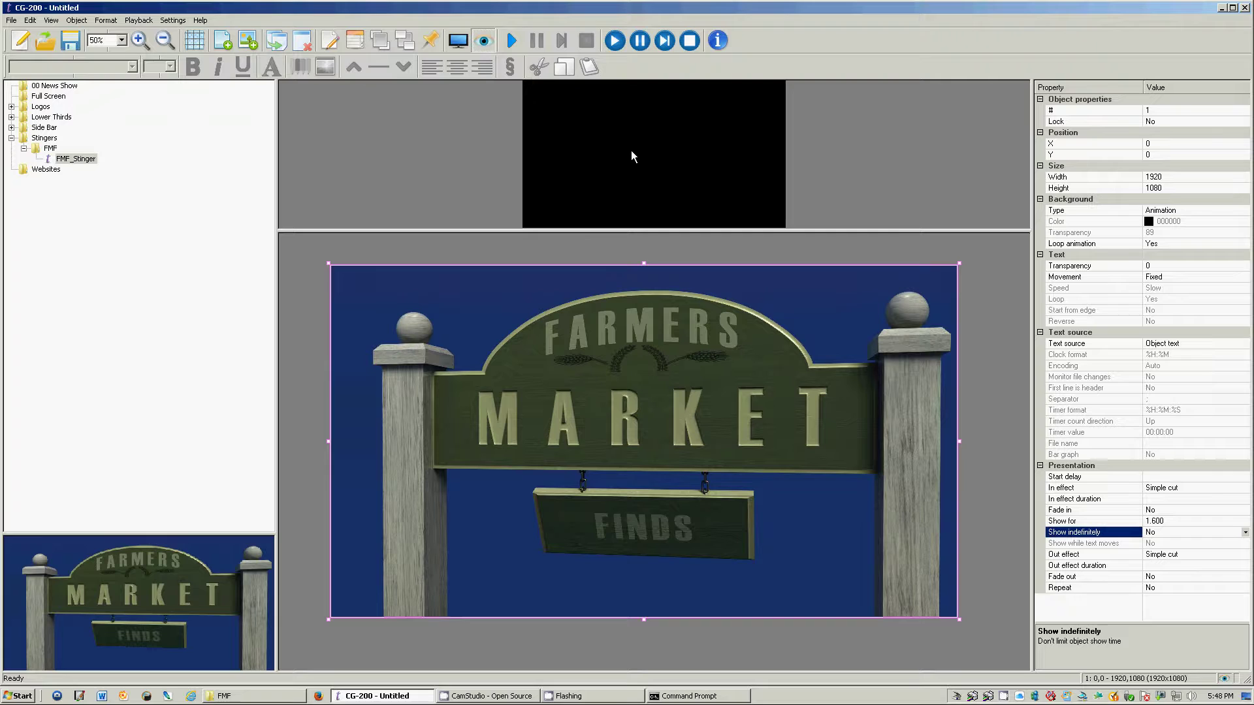
click(614, 47)
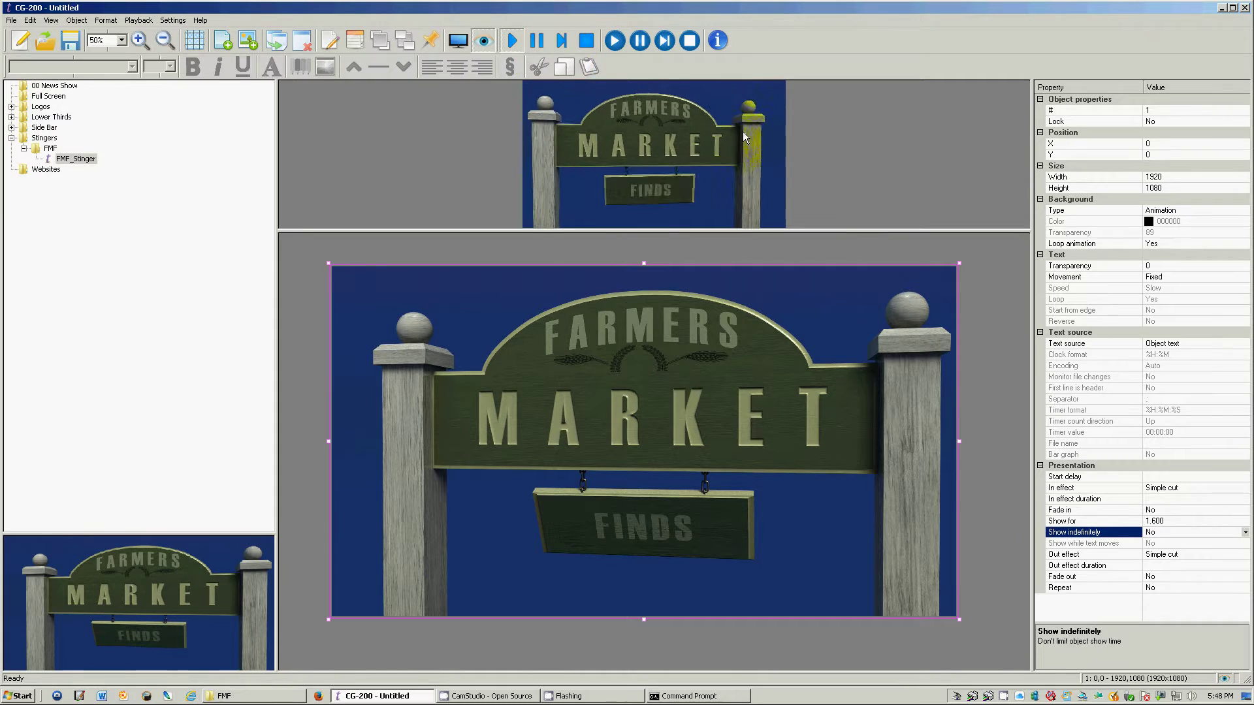